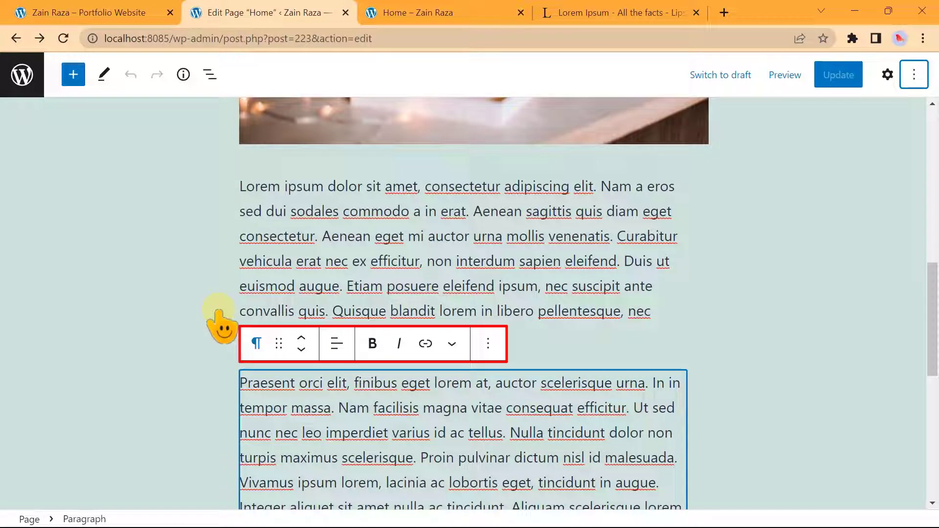
- Select the first paragraph block and the laptop image block to compare their toolbar options
click(247, 188)
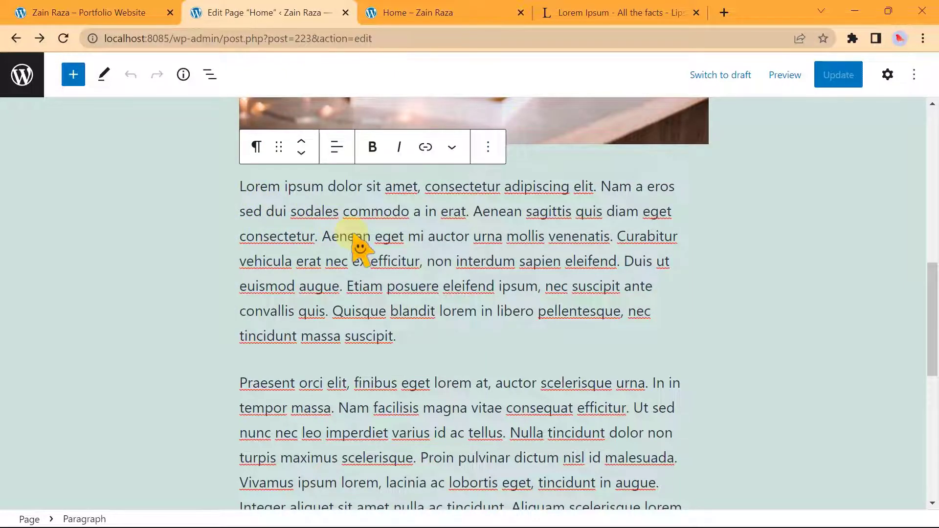
scroll(355, 242, up, 6)
click(324, 254)
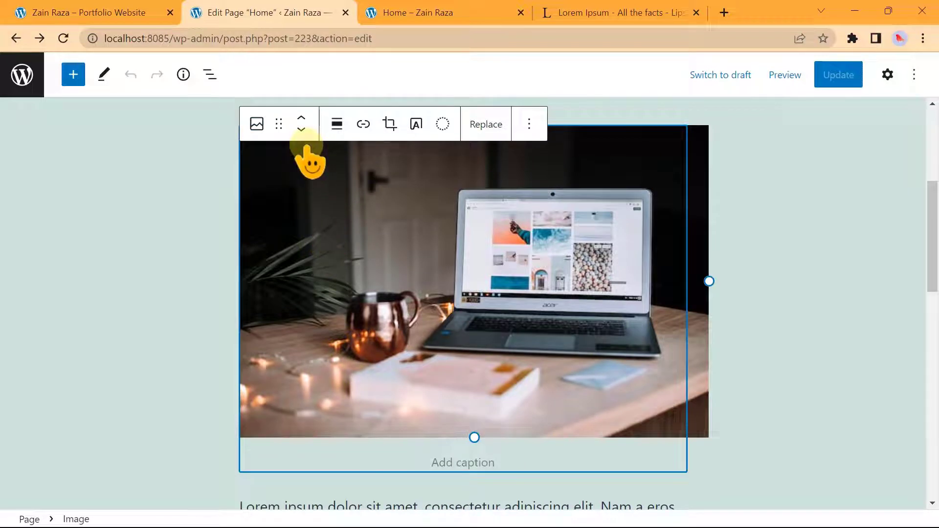
scroll(308, 176, down, 3)
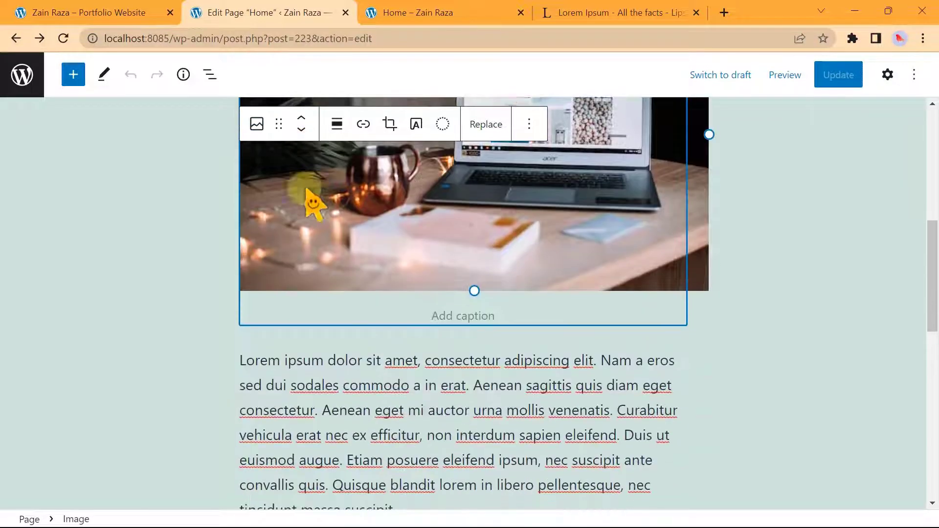
- Make the word "Lorem" at the start of the first paragraph bold
click(304, 398)
click(279, 333)
double_click(277, 333)
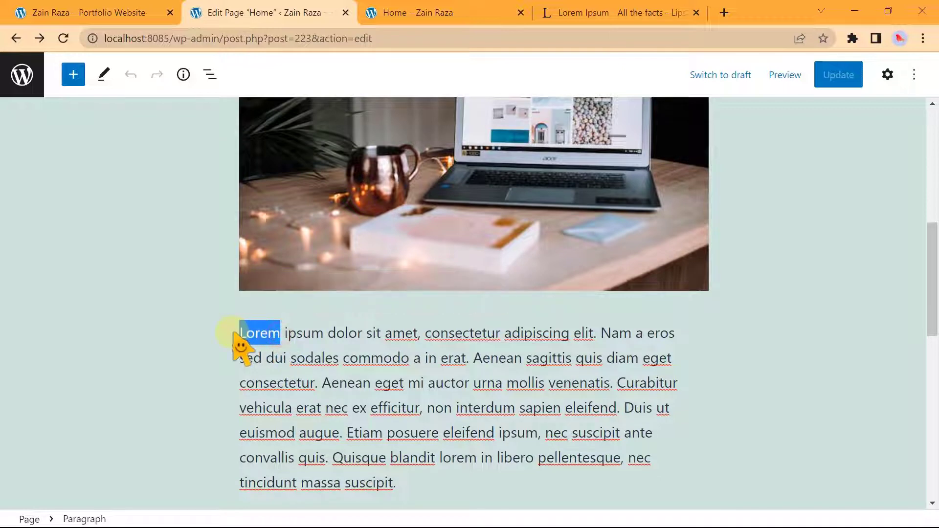
click(374, 301)
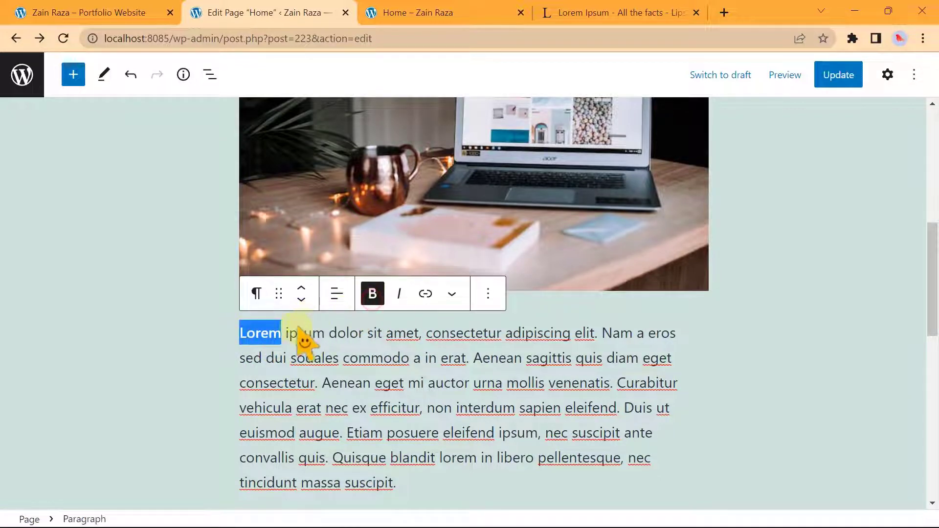
click(282, 333)
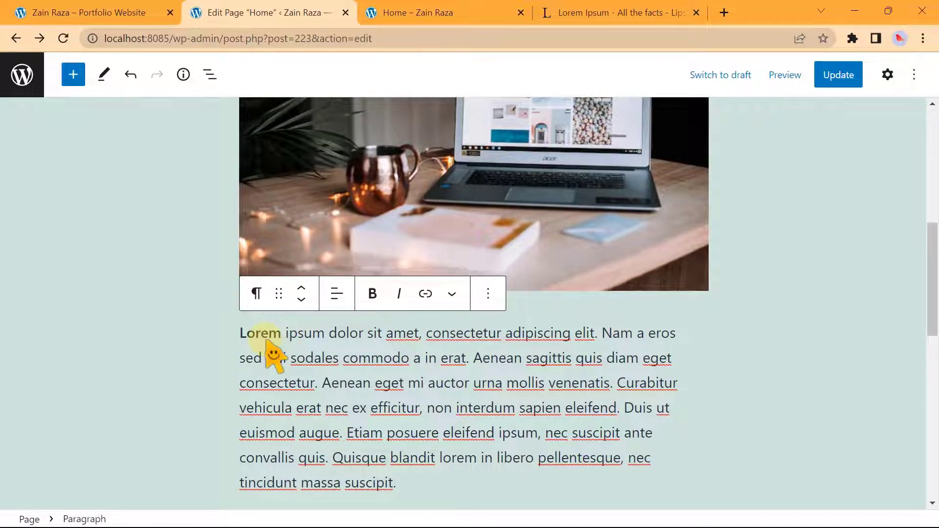
- Select the laptop image and the first gallery image to examine the toolbar options for each block
scroll(269, 354, up, 4)
click(394, 297)
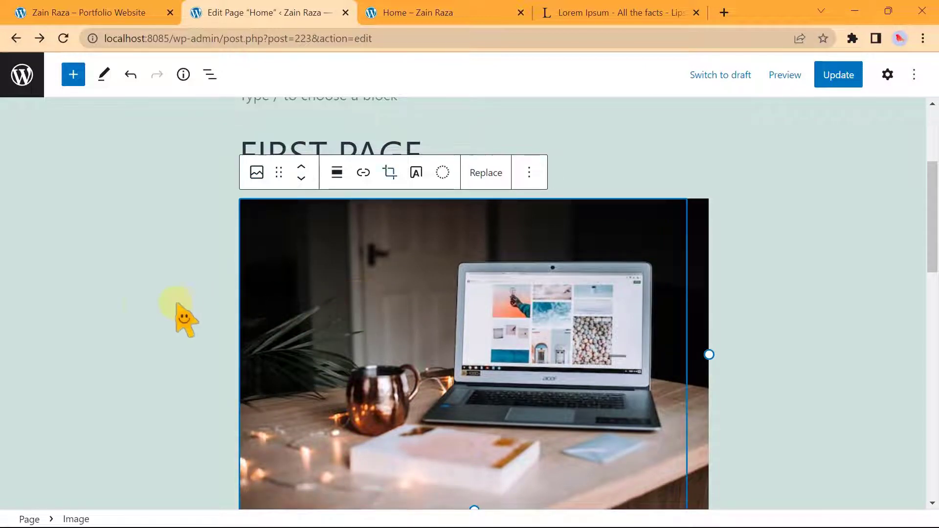
scroll(147, 321, down, 9)
click(178, 373)
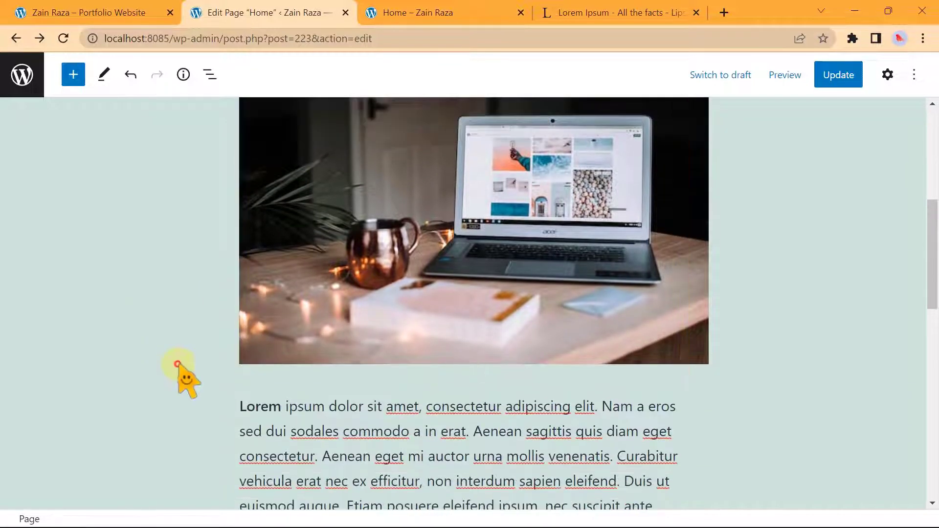
scroll(181, 372, down, 3)
click(294, 447)
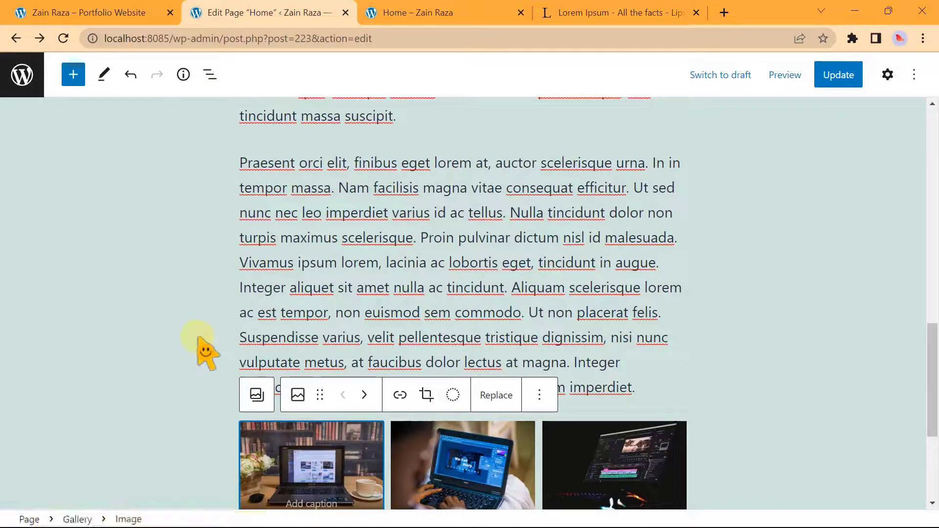
- Make the word "ipsum" in the first paragraph's opening line bold
scroll(200, 342, up, 5)
click(310, 267)
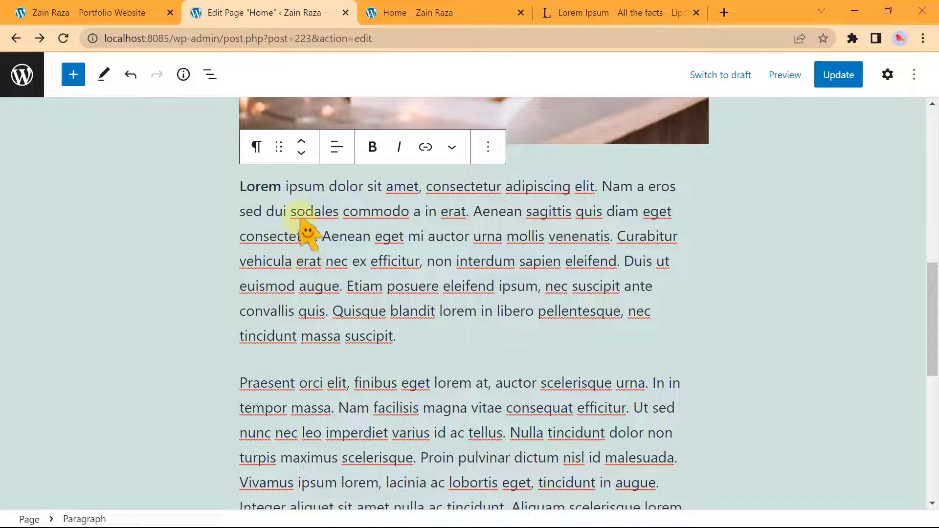
click(273, 199)
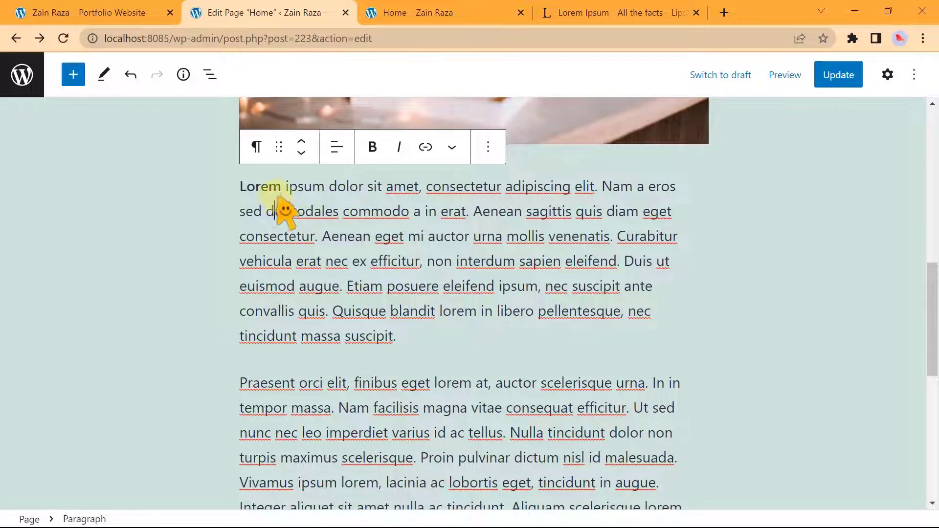
drag(282, 187, 326, 184)
click(302, 188)
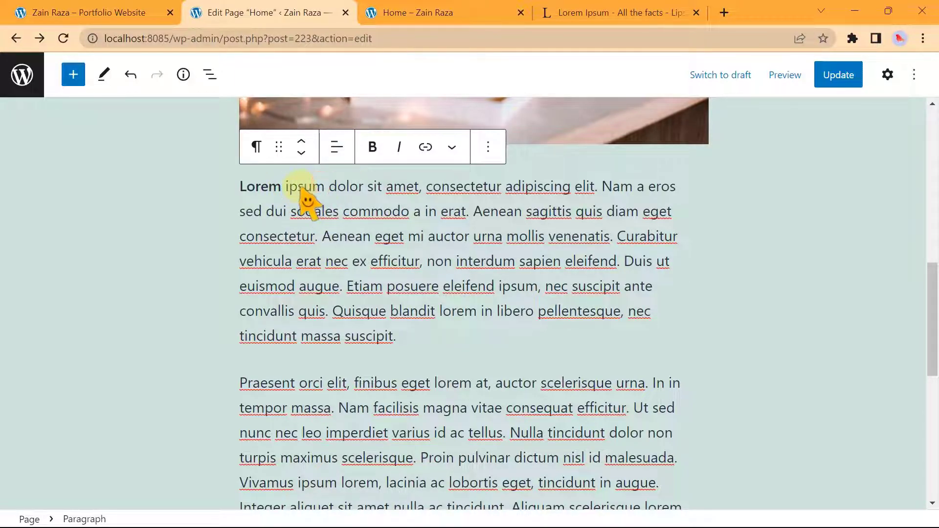
double_click(301, 188)
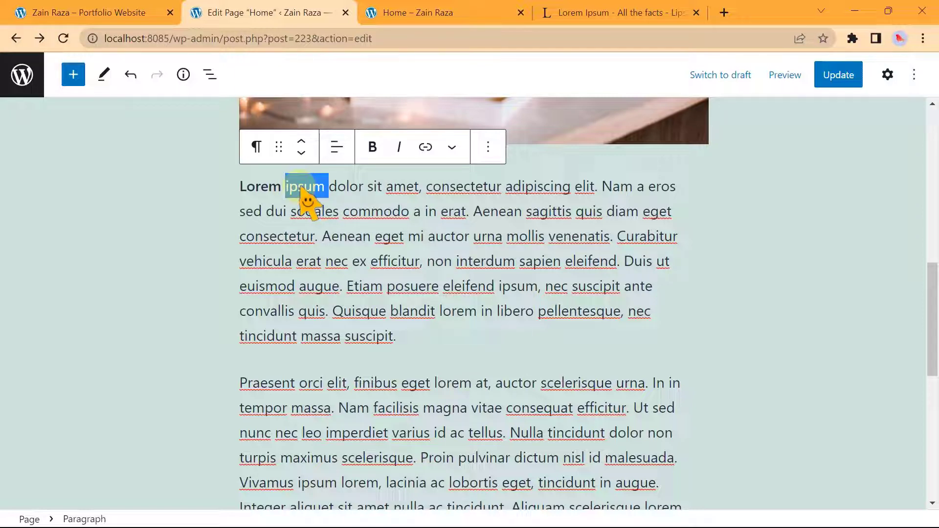
click(372, 147)
click(272, 194)
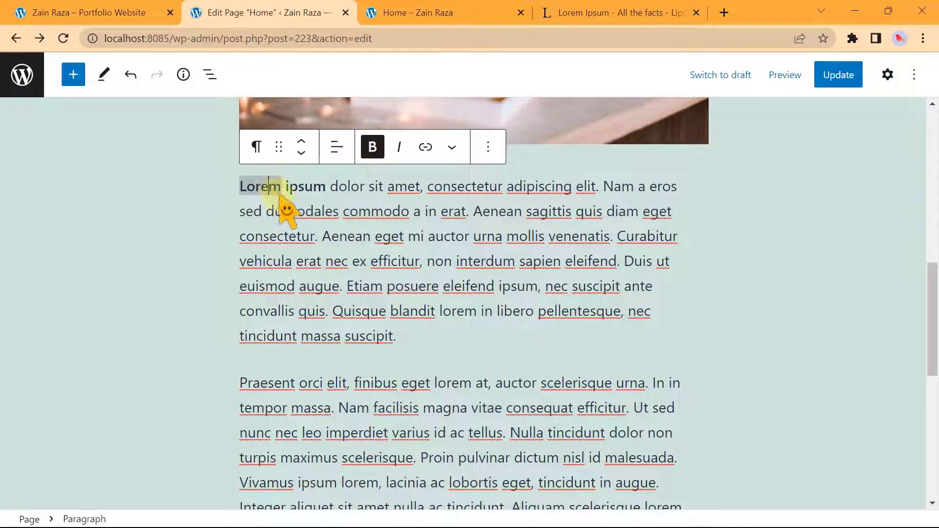
- Italicize the phrase "Aenean eget mi auctor urna mollis venenatis" in the first paragraph
click(319, 236)
drag(320, 239, 612, 245)
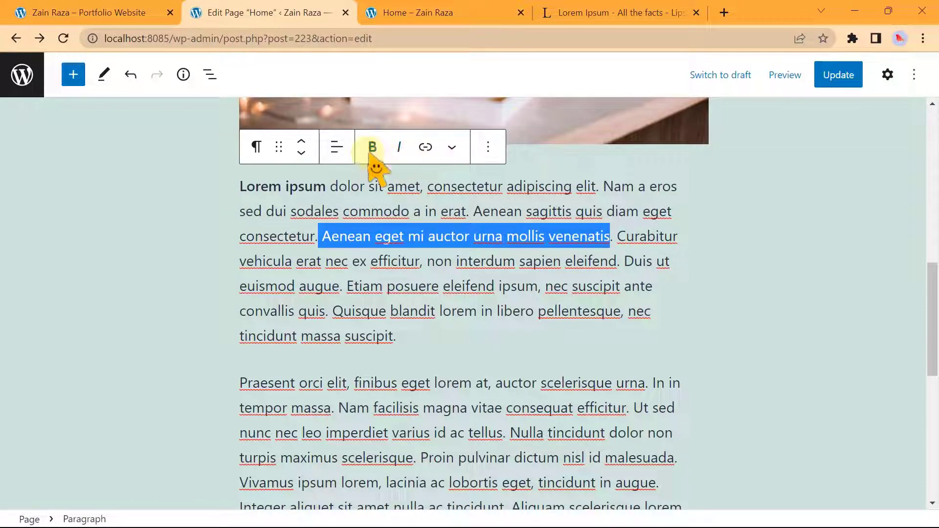
click(399, 146)
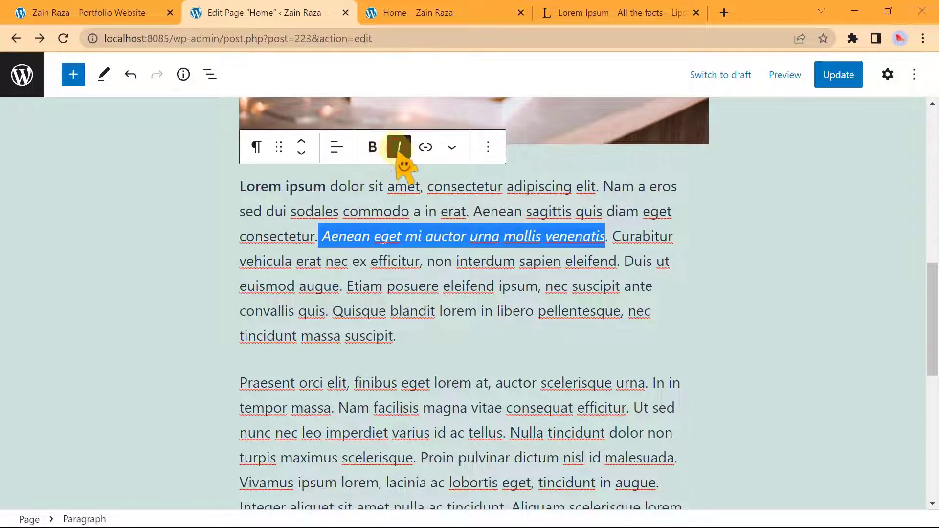
click(351, 259)
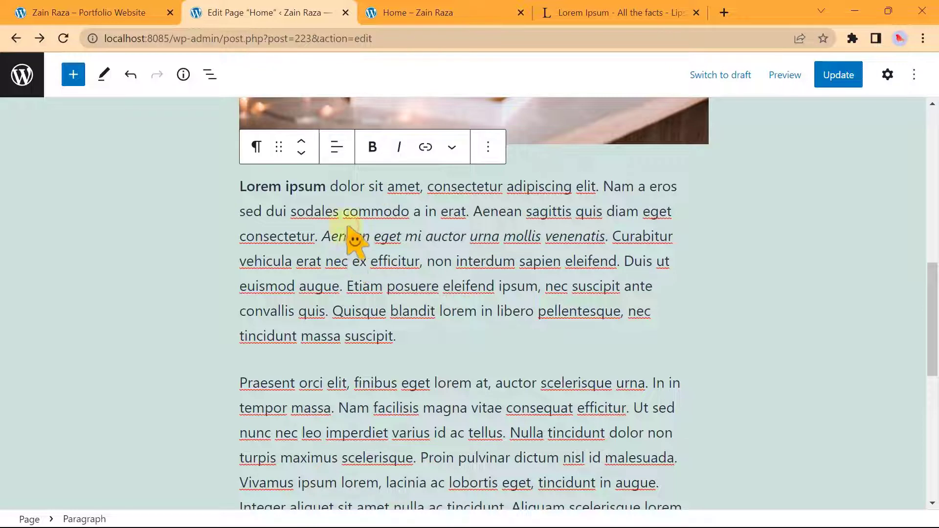
- Try center alignment and right alignment on the Lorem ipsum paragraph's text
click(335, 147)
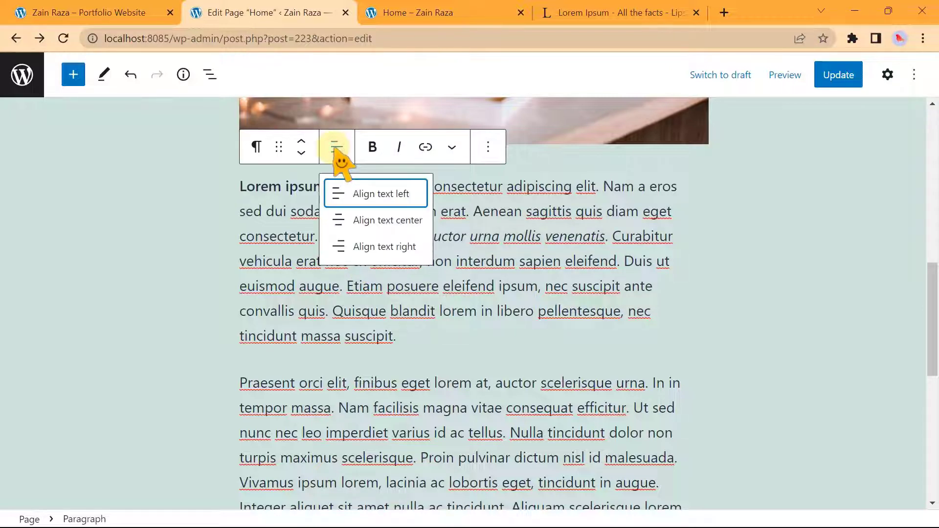
click(367, 223)
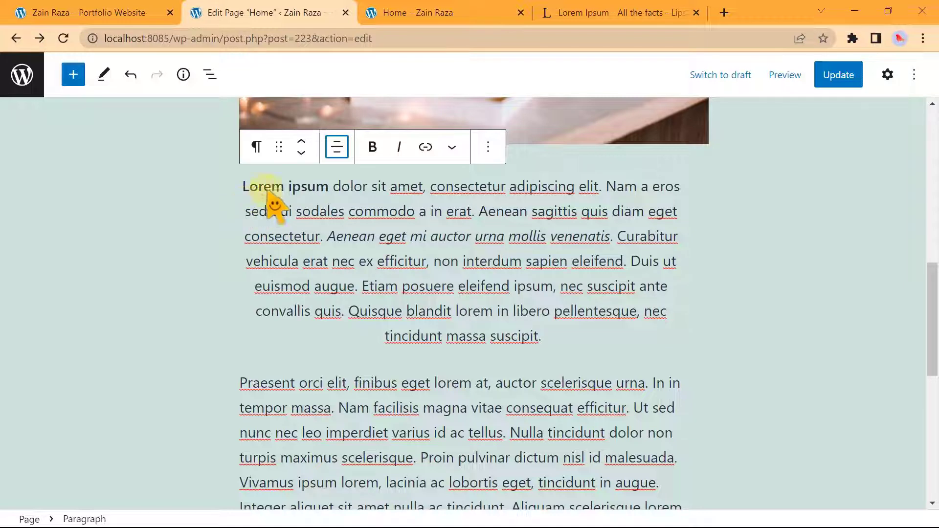
click(336, 148)
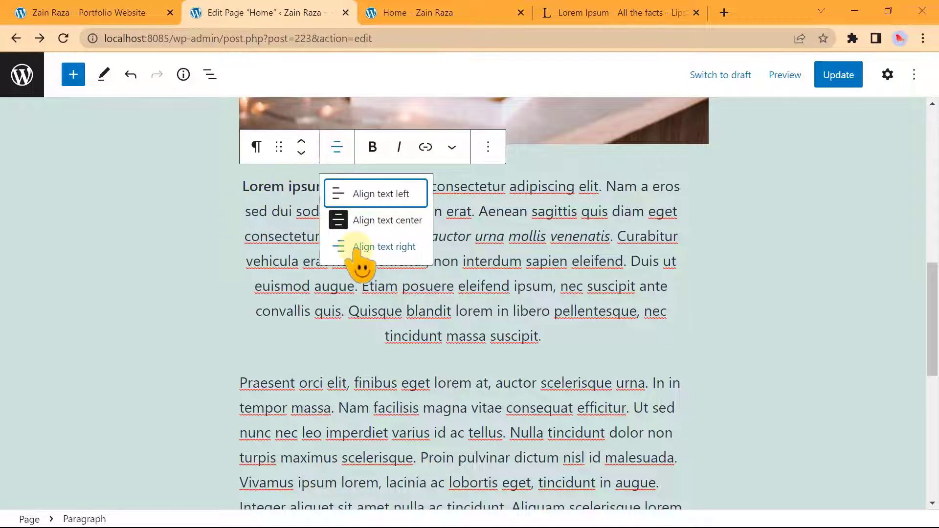
click(354, 250)
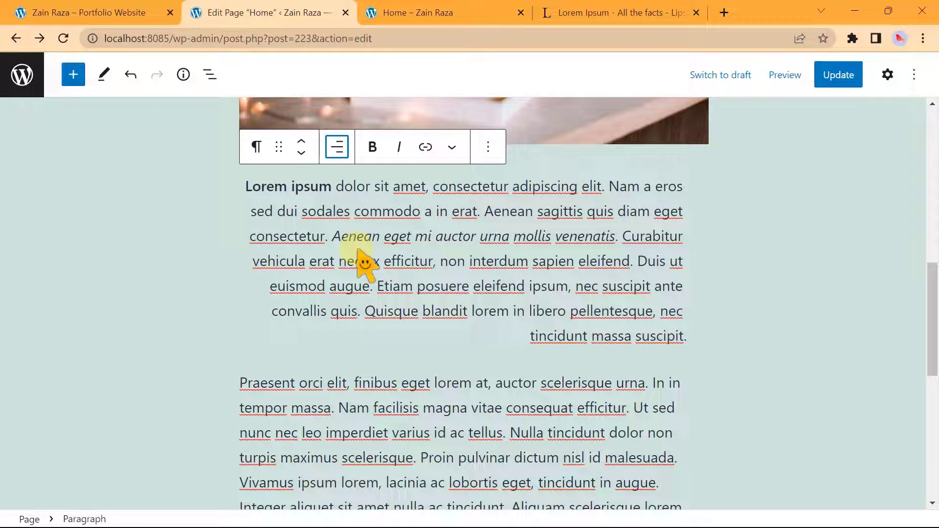
- Align the Lorem ipsum paragraph's text to the left
click(338, 154)
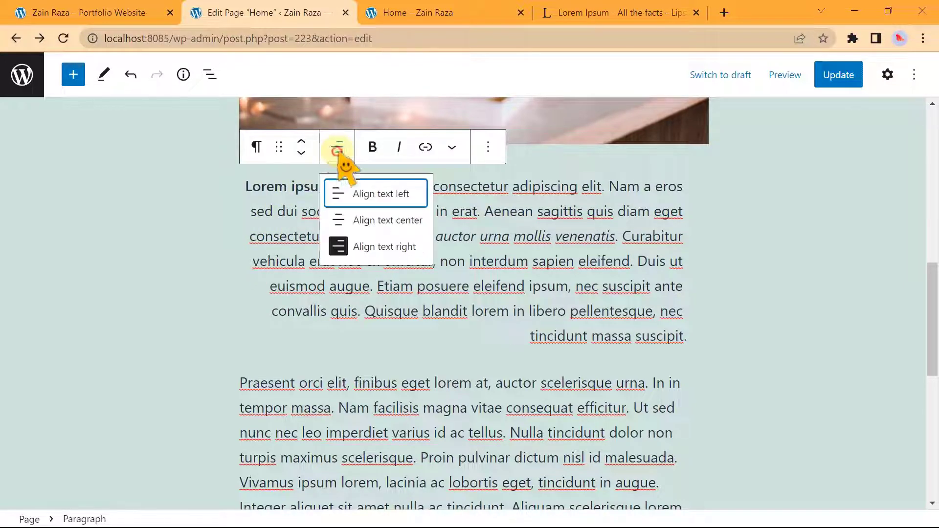
click(361, 195)
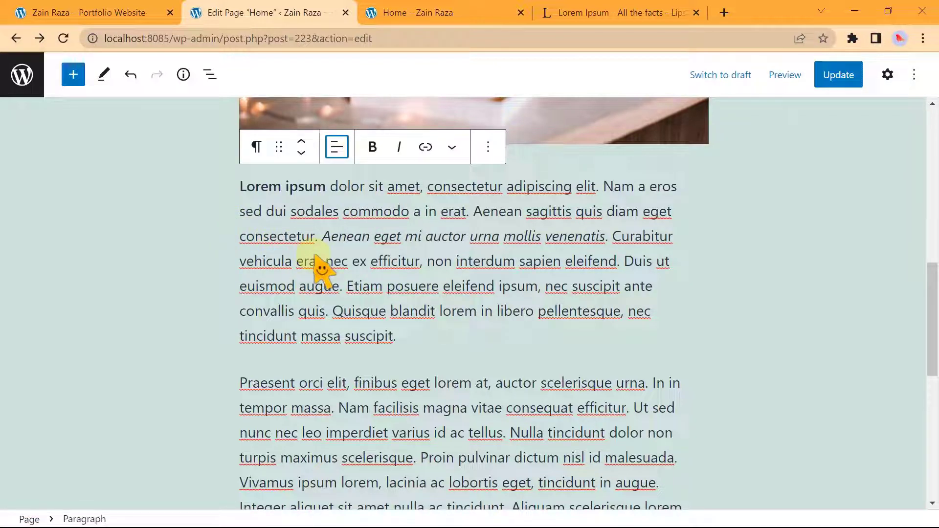
click(336, 146)
click(473, 215)
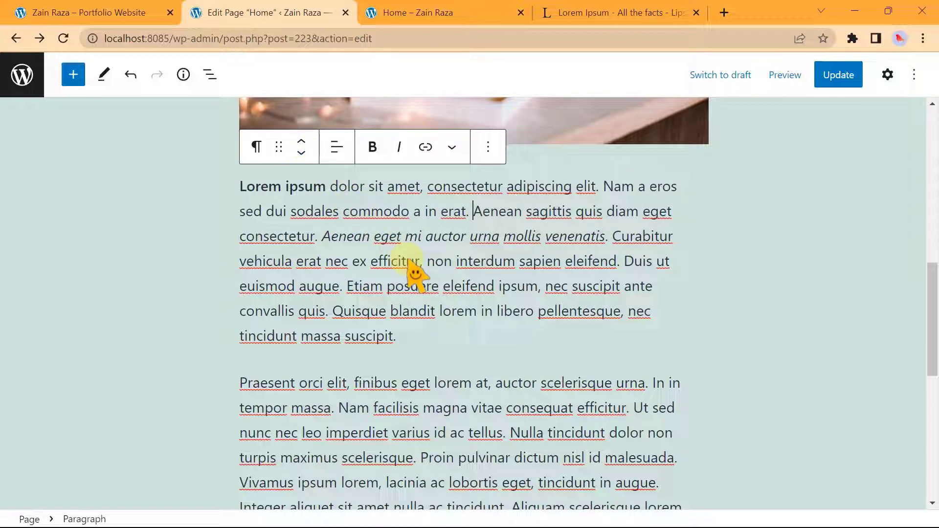
- Move the Lorem ipsum paragraph up past the laptop image and above the "FIRST PAGE" heading, and check the page order
click(401, 212)
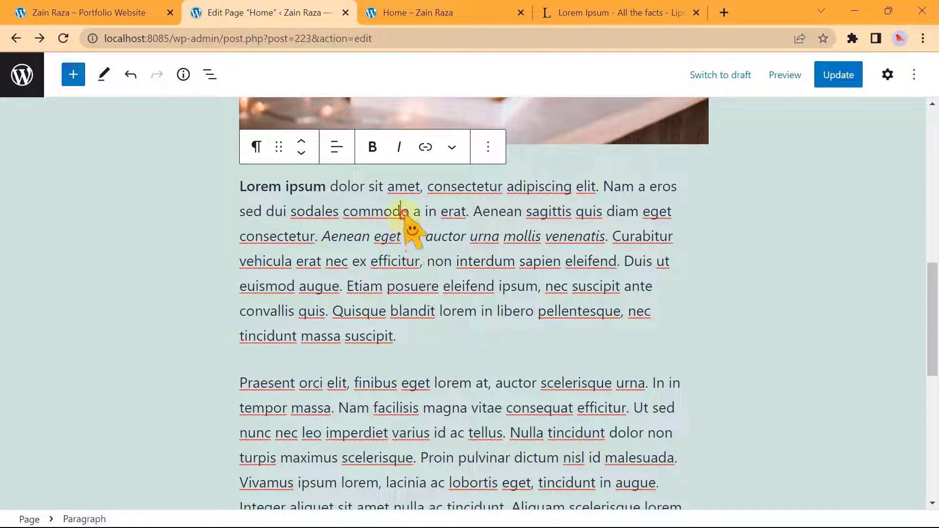
click(301, 146)
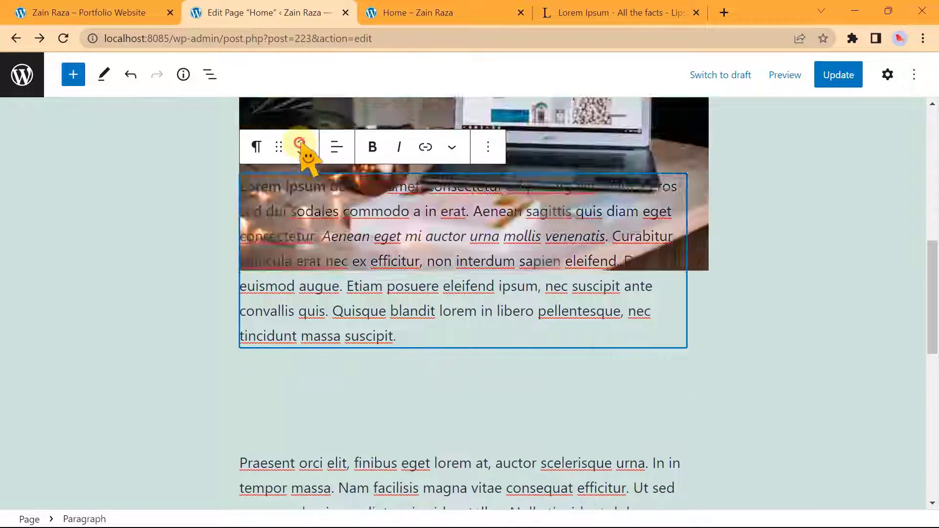
click(302, 146)
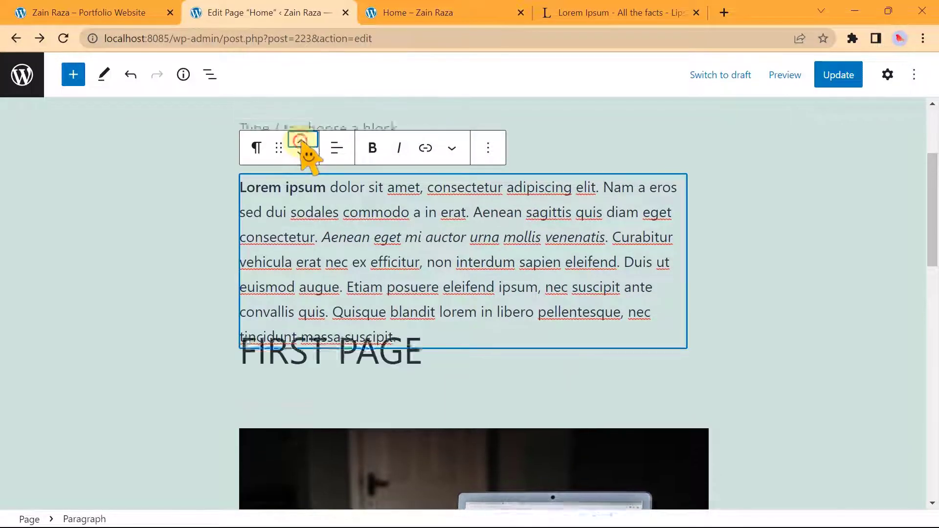
scroll(229, 318, down, 8)
scroll(157, 310, down, 6)
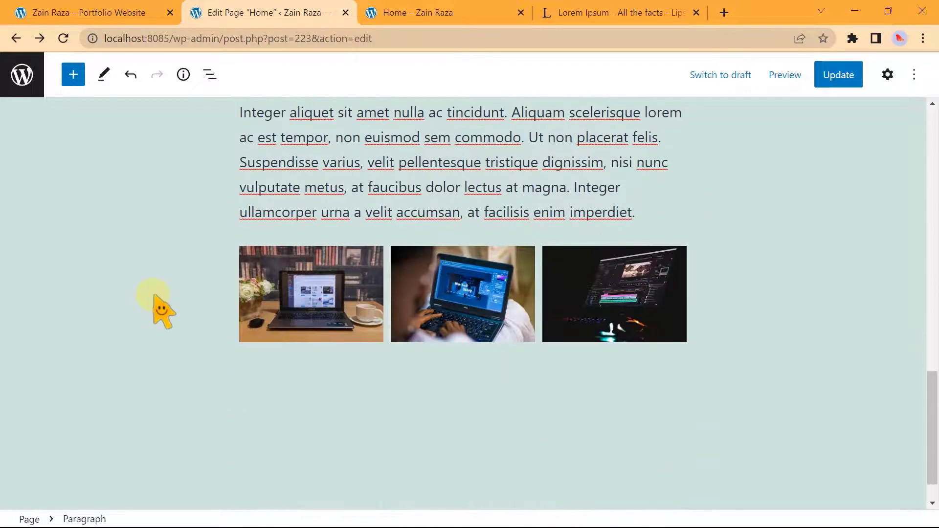
scroll(157, 310, up, 14)
scroll(157, 308, up, 3)
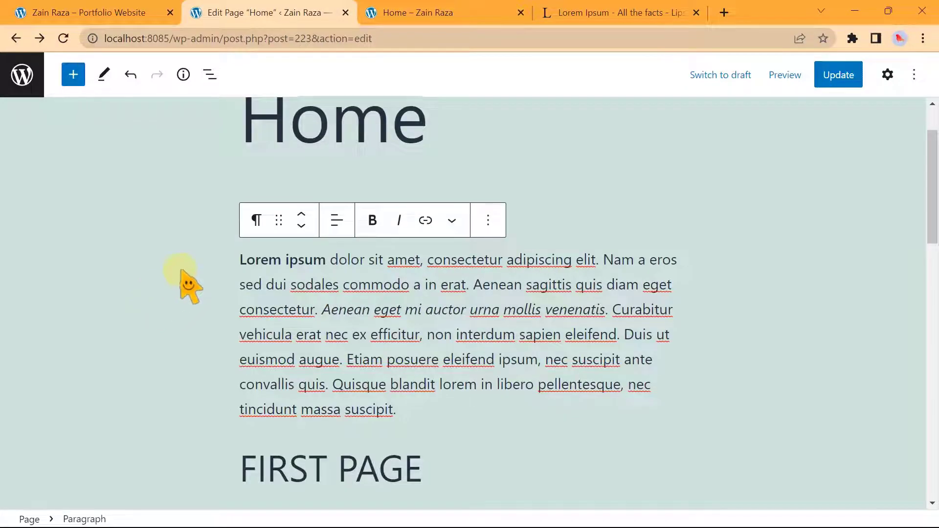
- Move the Lorem ipsum paragraph down below the Praesent paragraph and back up to directly beneath the laptop image
scroll(184, 283, down, 2)
click(302, 156)
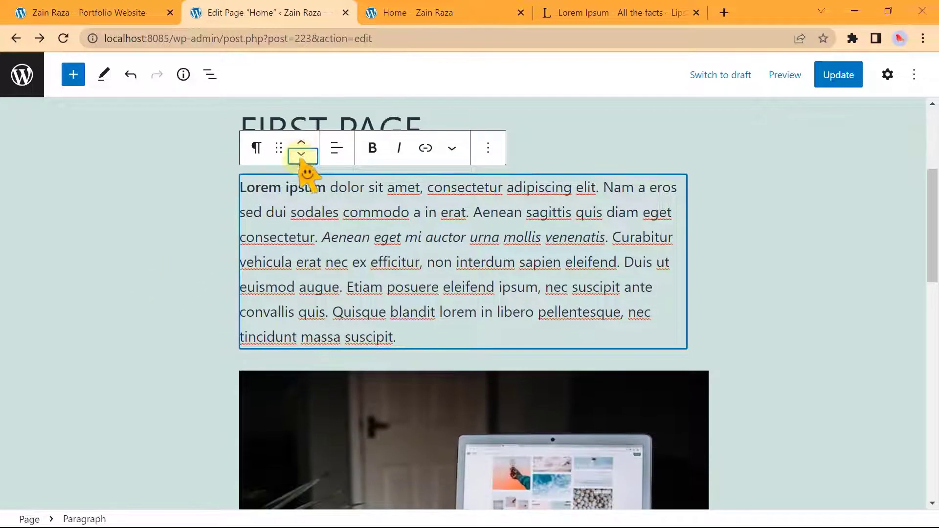
click(302, 156)
click(301, 155)
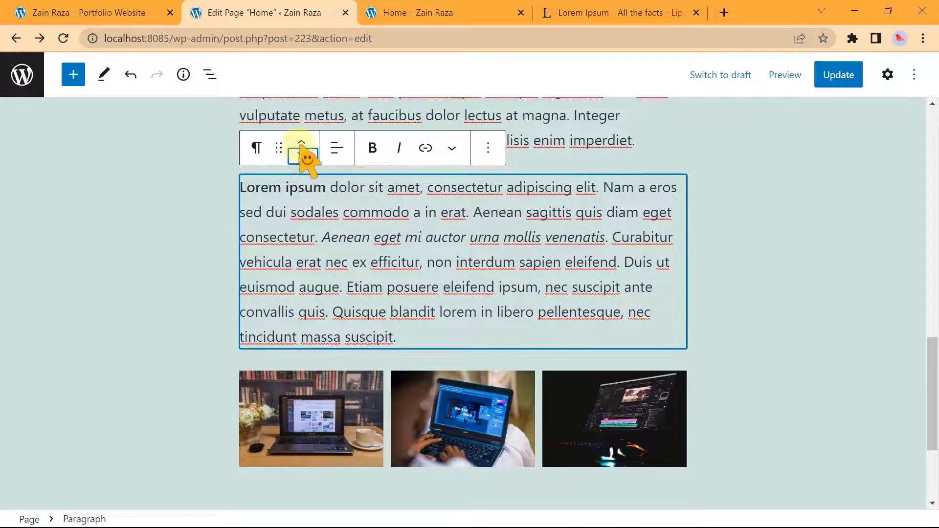
click(301, 142)
click(371, 312)
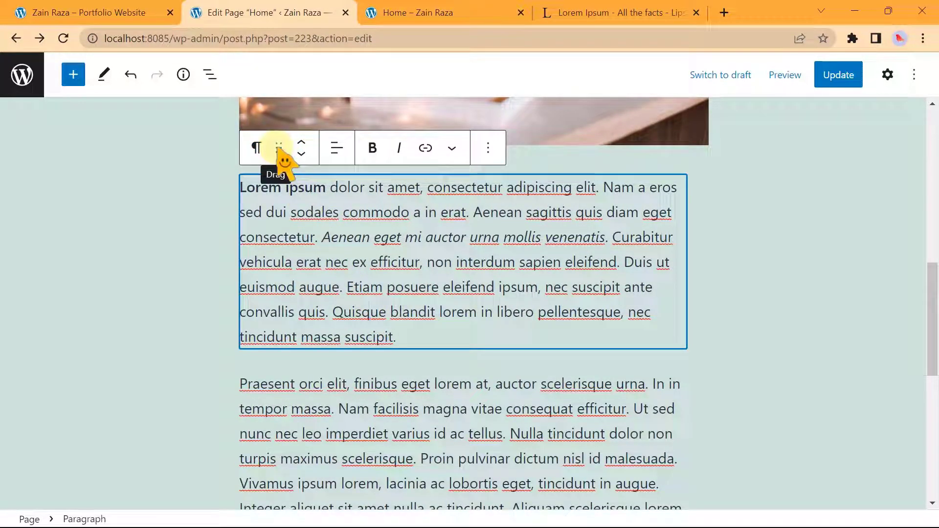
- Reposition the Lorem ipsum paragraph freely to just above the gallery and back between the laptop image and the Praesent paragraph
drag(277, 148, 291, 190)
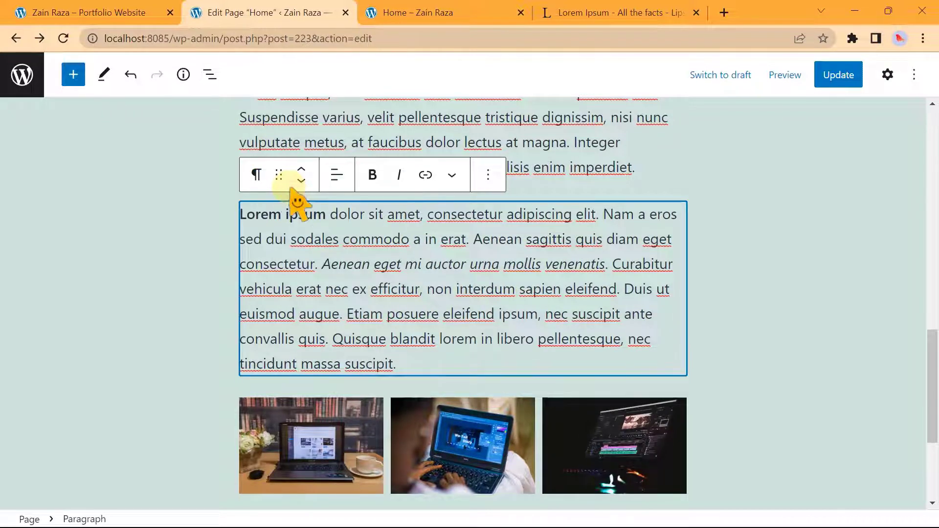
scroll(289, 186, up, 3)
drag(280, 324, 286, 202)
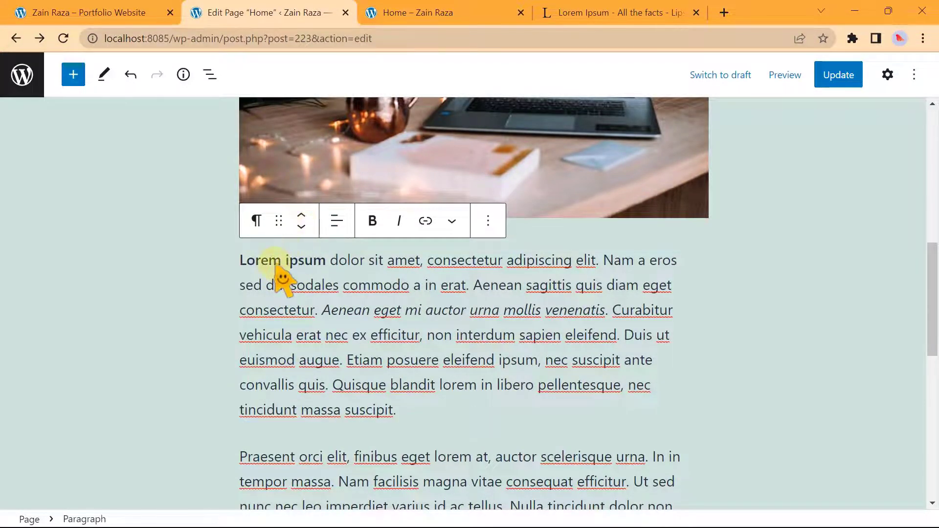
scroll(275, 274, down, 3)
scroll(274, 266, up, 3)
click(303, 217)
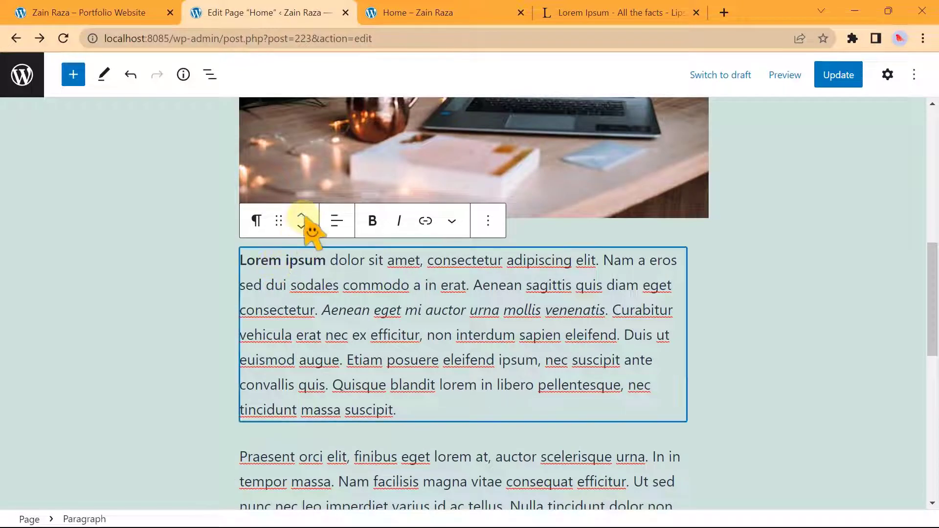
- Transform the Lorem ipsum paragraph below the laptop image into a List block
scroll(262, 261, up, 6)
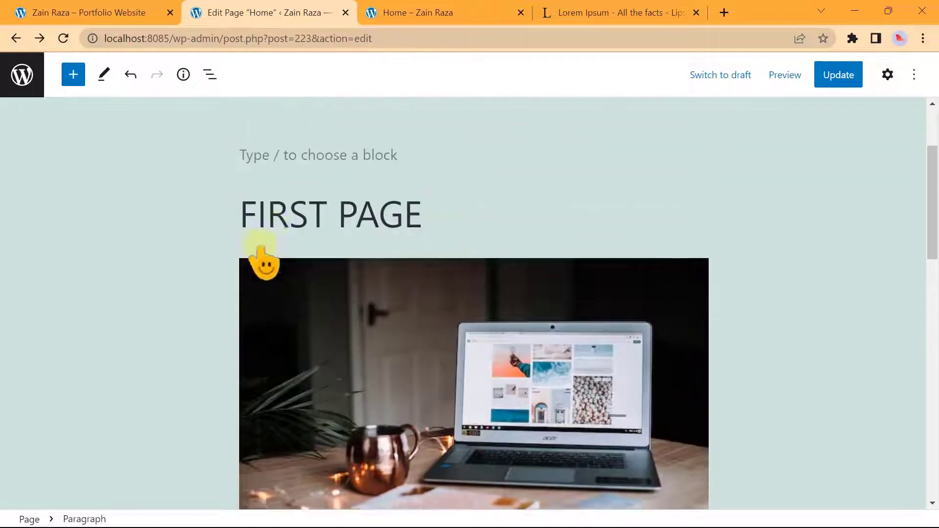
scroll(282, 256, down, 12)
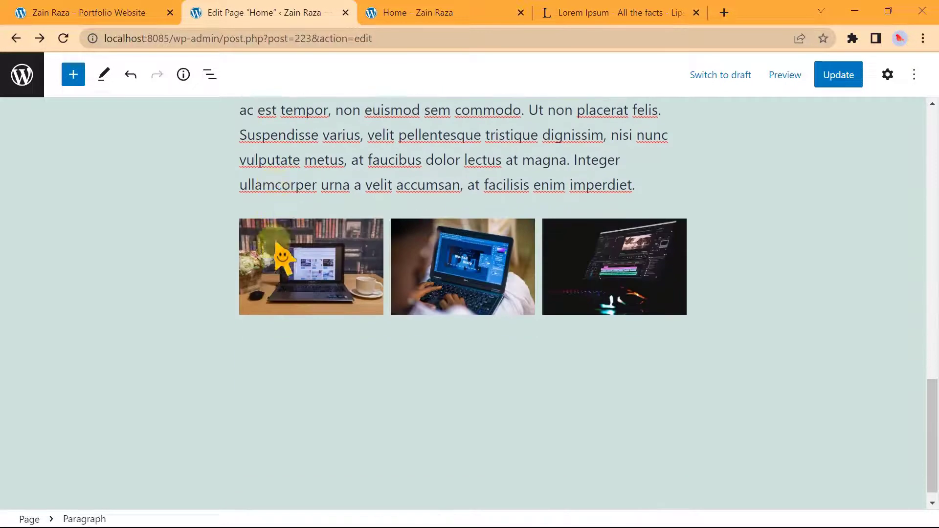
scroll(226, 339, up, 10)
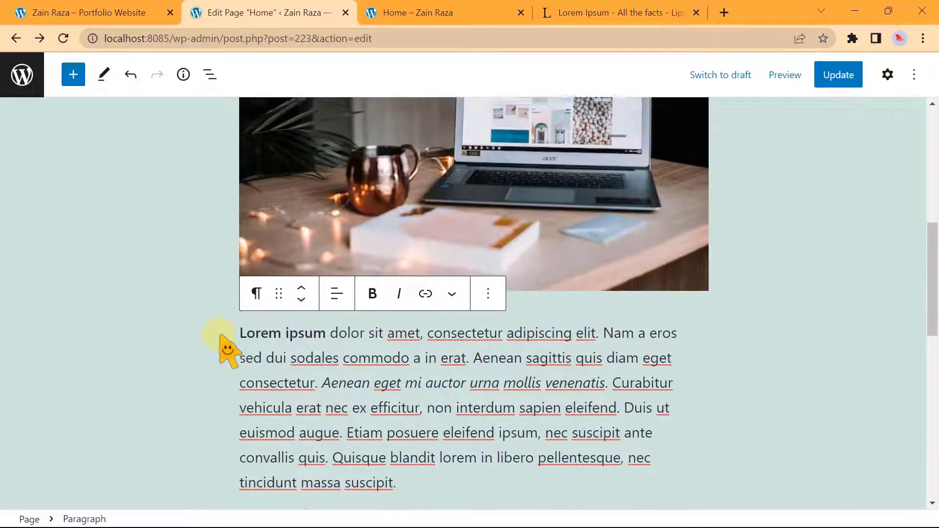
scroll(244, 364, down, 1)
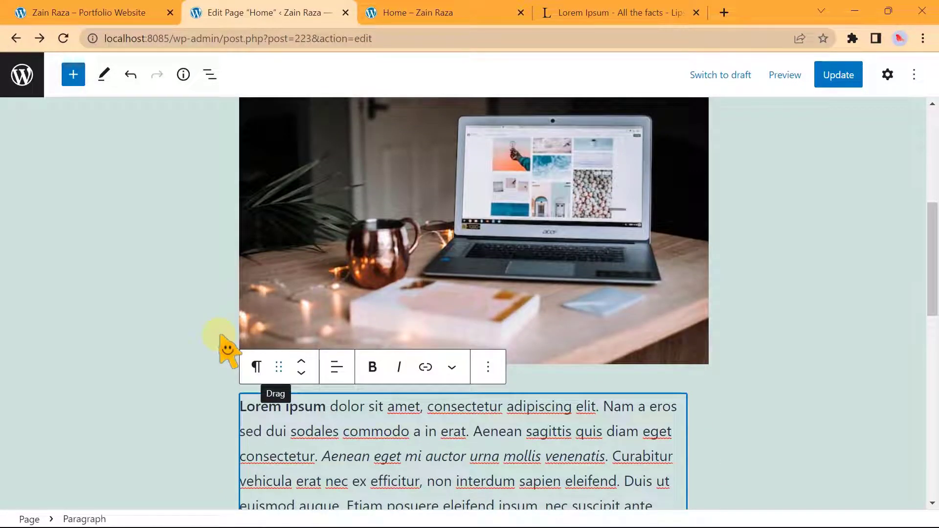
scroll(247, 264, down, 3)
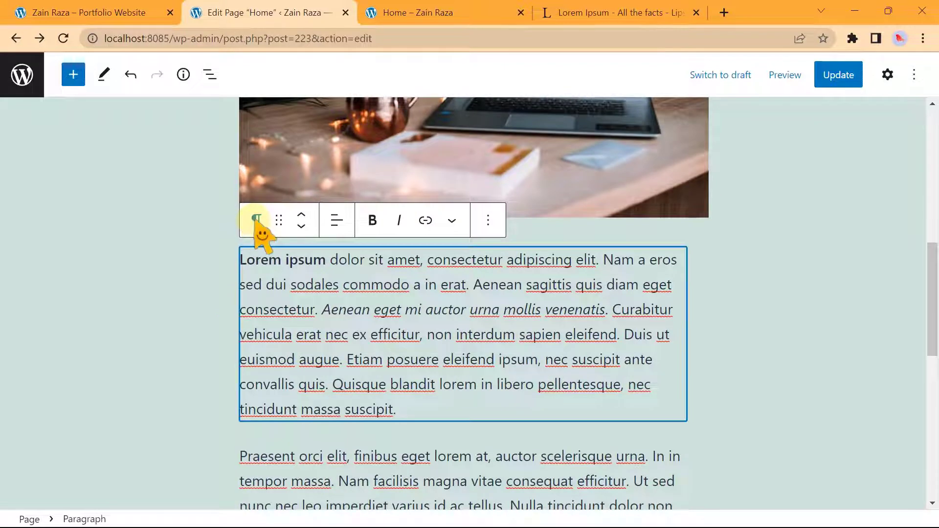
click(256, 218)
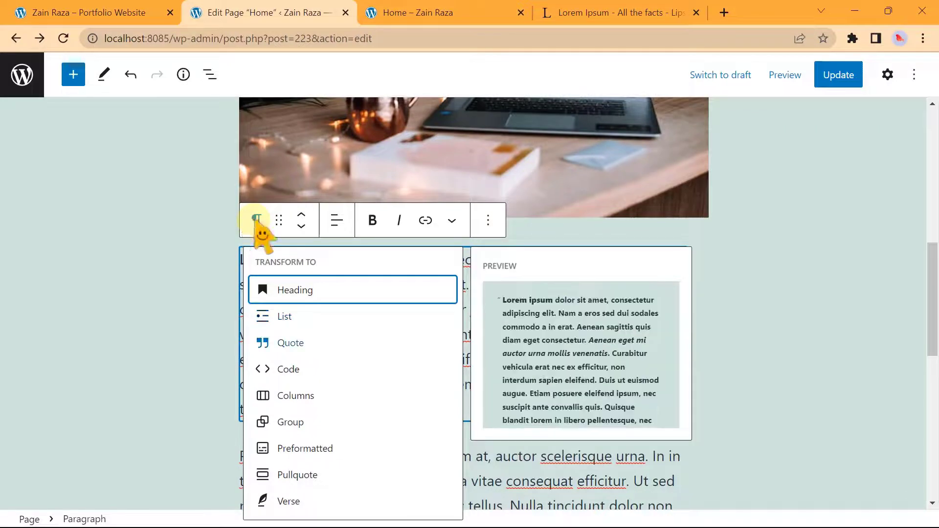
click(271, 319)
scroll(271, 320, down, 2)
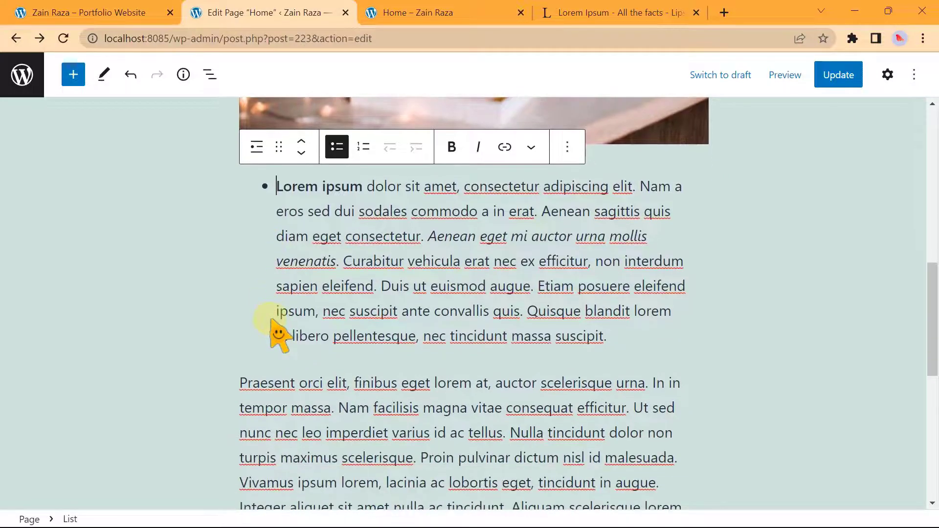
- Try transforming the Praesent paragraph into a Verse block, and undo the transformation
scroll(291, 322, down, 2)
click(303, 326)
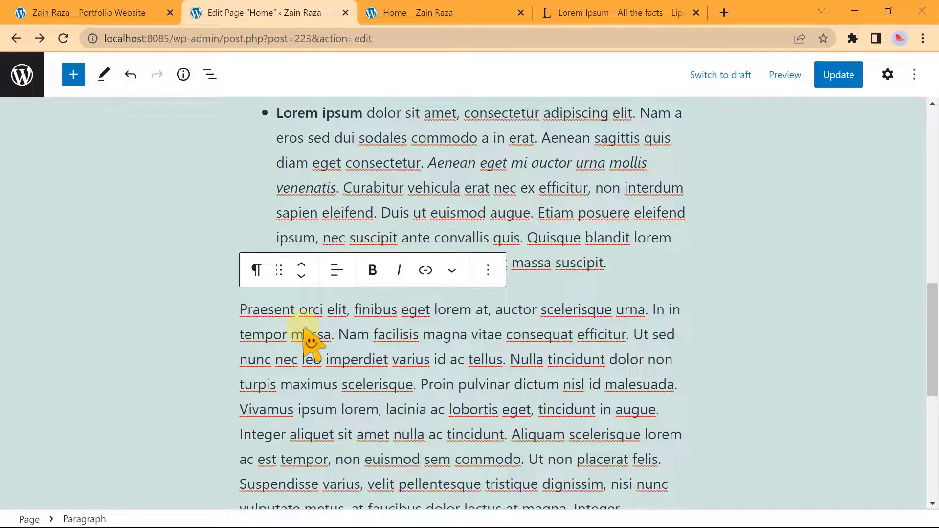
click(256, 270)
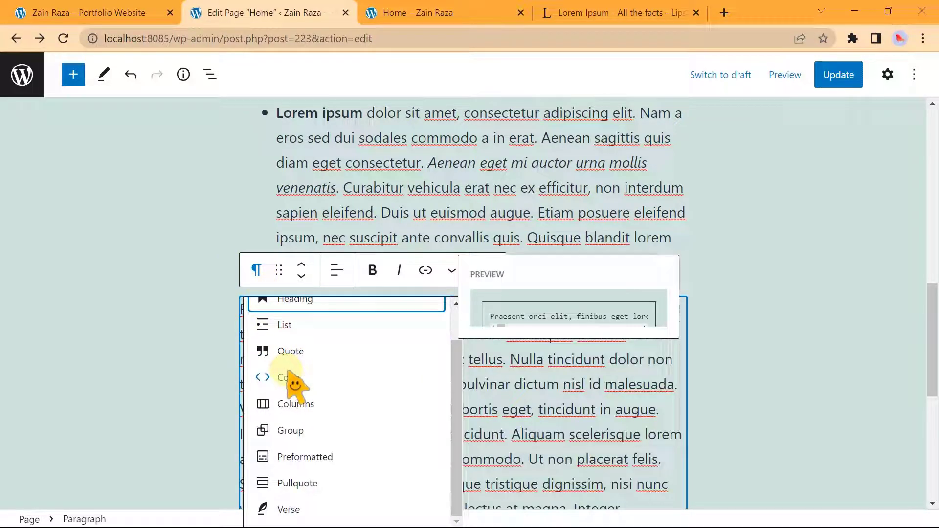
scroll(125, 345, down, 2)
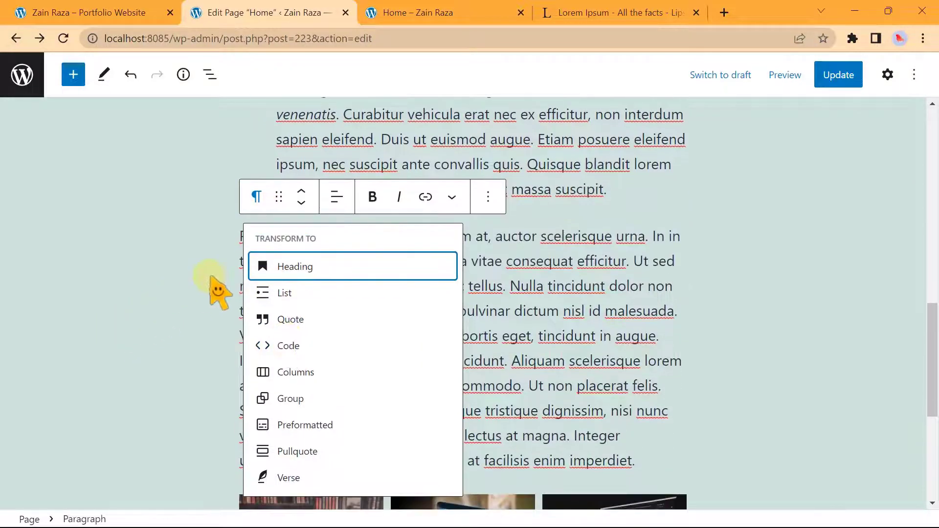
scroll(220, 292, down, 2)
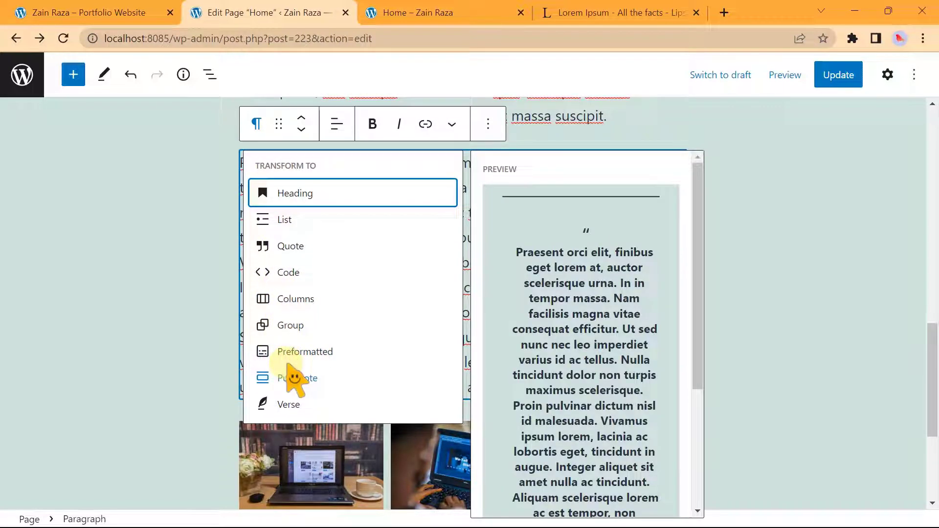
click(294, 406)
scroll(254, 296, up, 1)
key(ctrl+z)
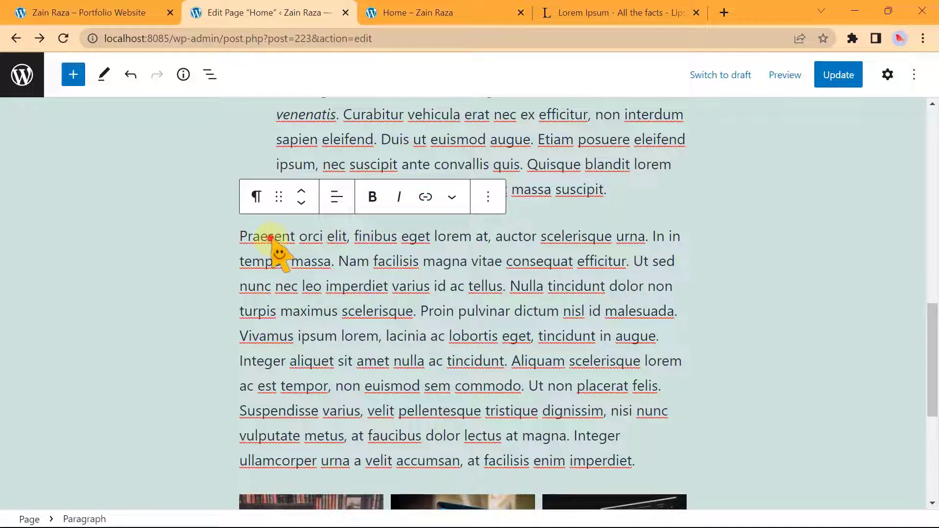
double_click(271, 237)
click(425, 197)
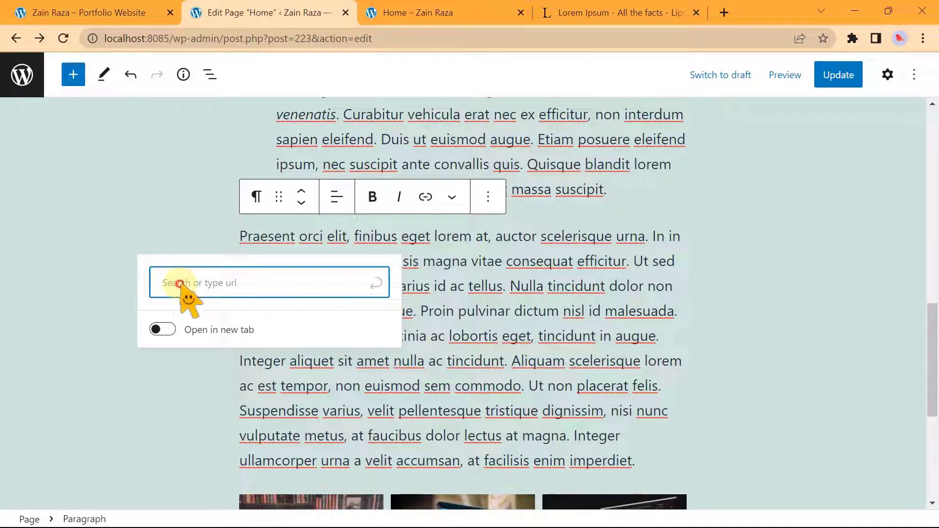
click(443, 7)
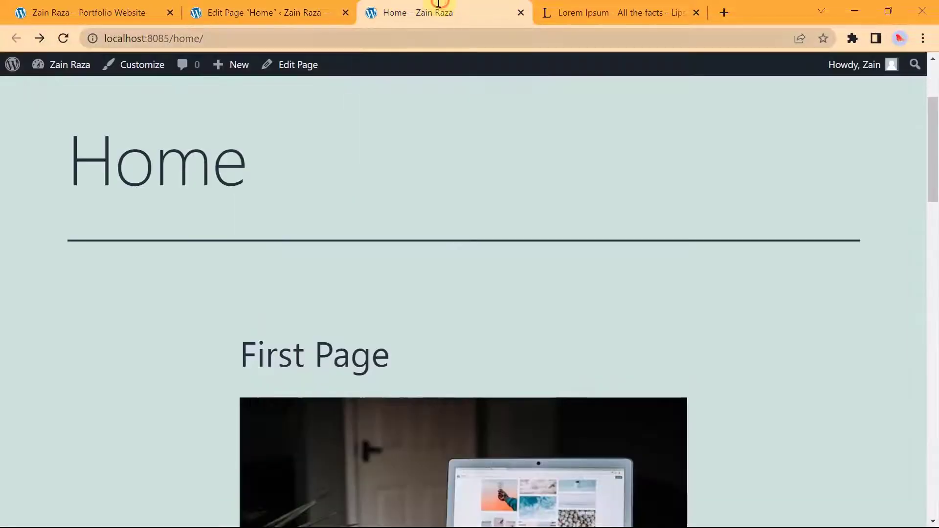
click(348, 41)
key(ctrl+c)
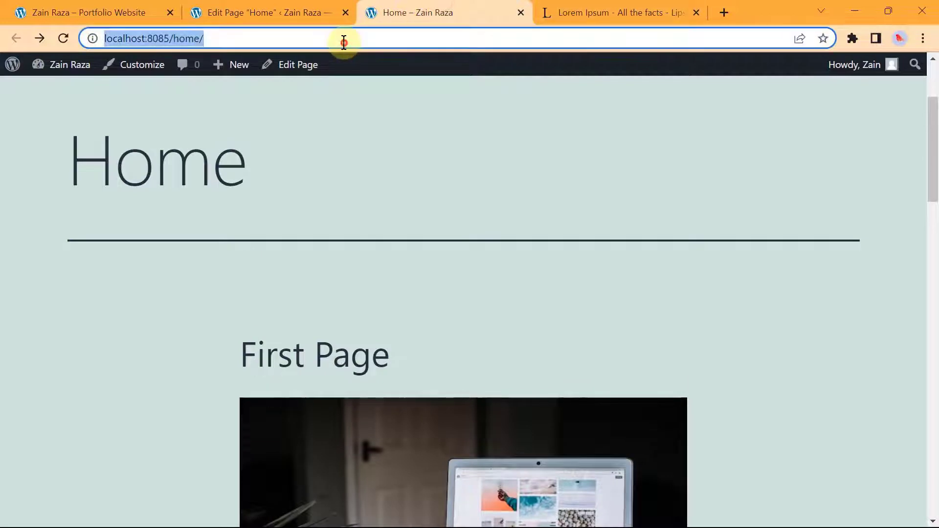
click(249, 12)
key(ctrl+v)
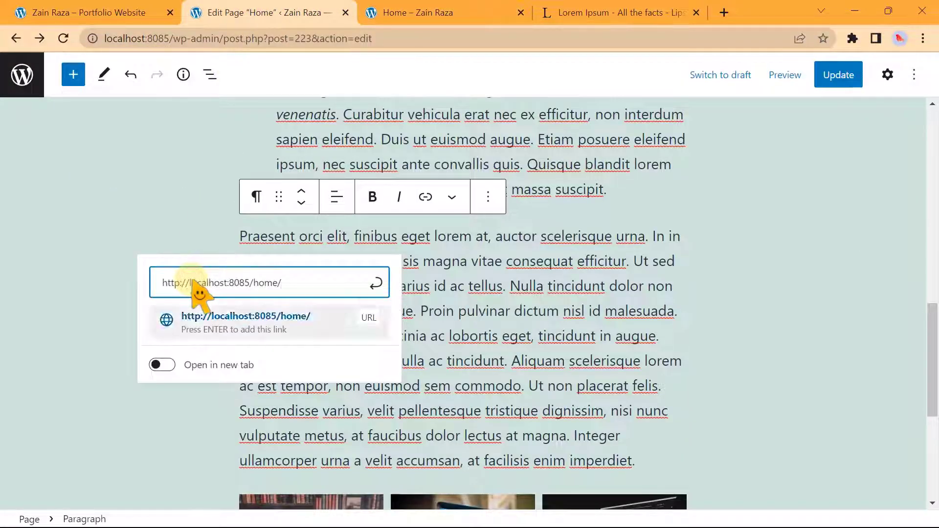
click(232, 317)
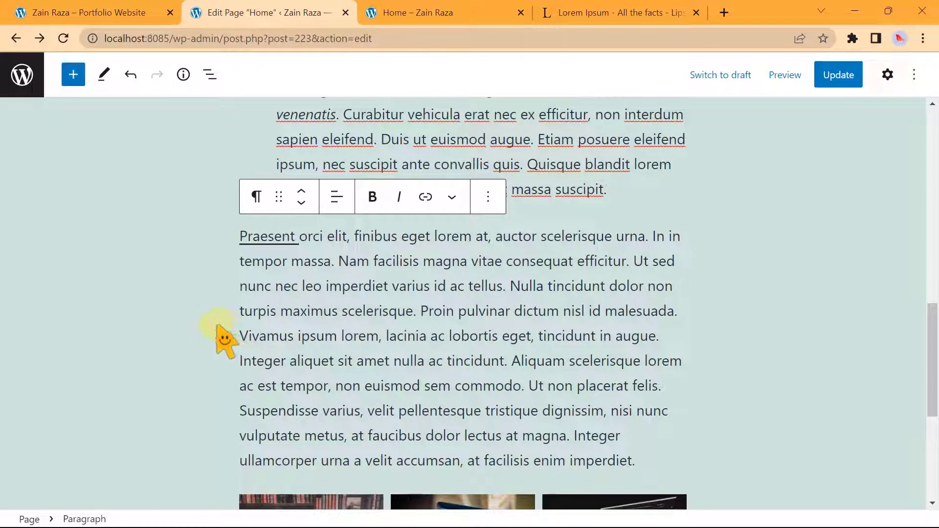
click(425, 196)
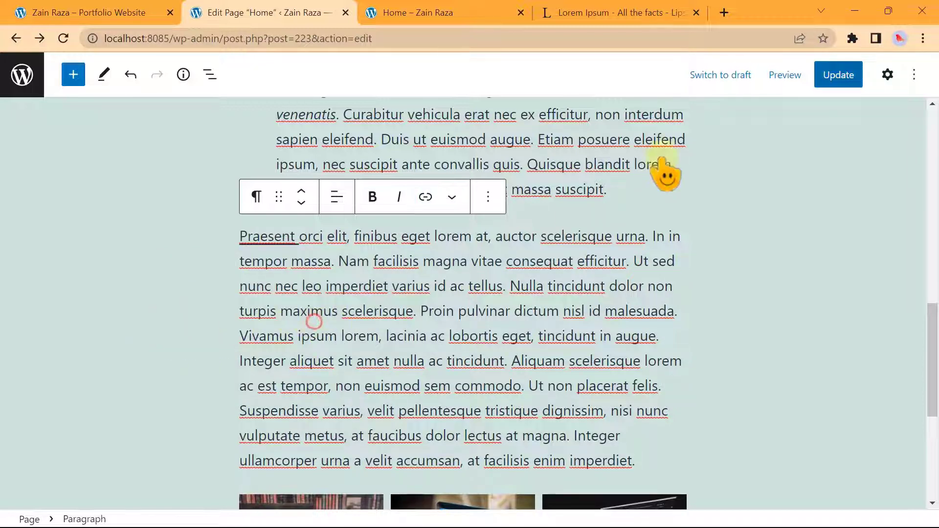
- Update the page and test the "Praesent" link on the live Home page
click(826, 77)
click(472, 14)
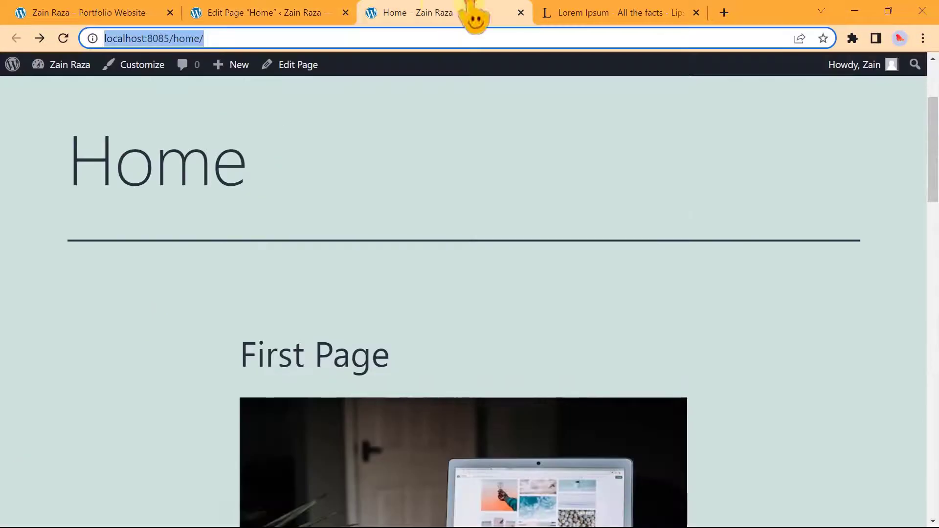
scroll(42, 237, down, 10)
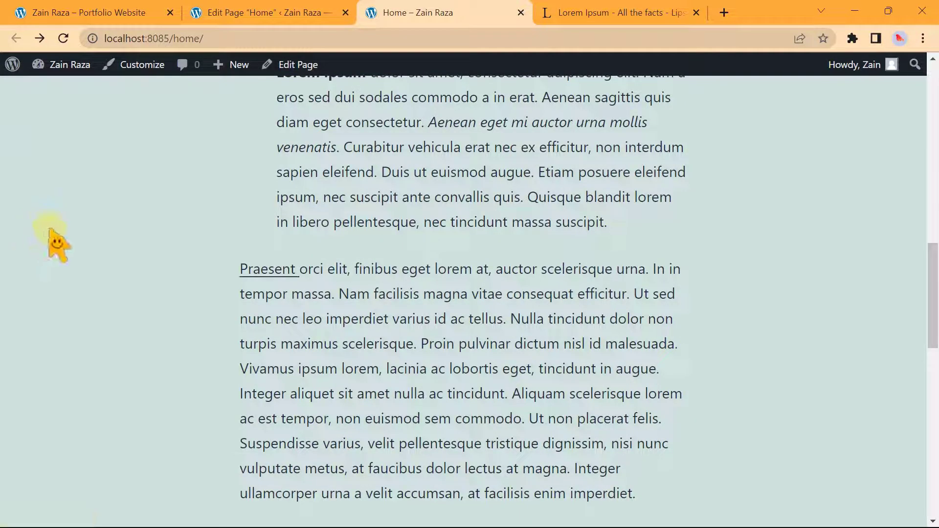
click(264, 270)
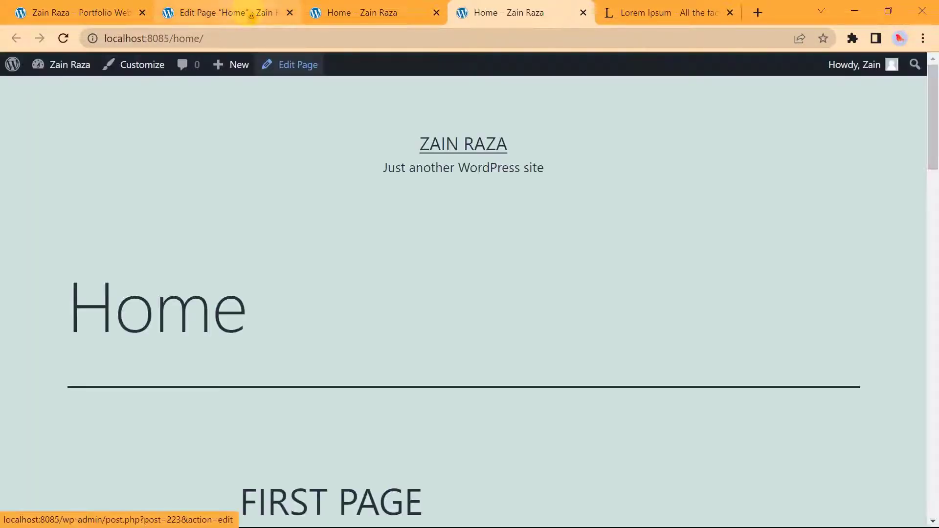
- Return to the page editor and apply strikethrough to the word "imperdiet" after "nunc nec leo" in the Praesent paragraph
click(248, 8)
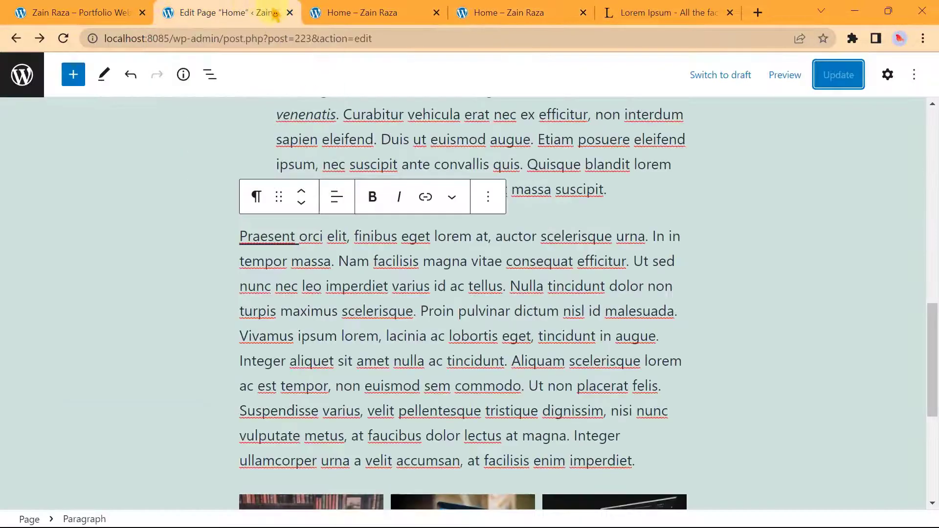
click(451, 196)
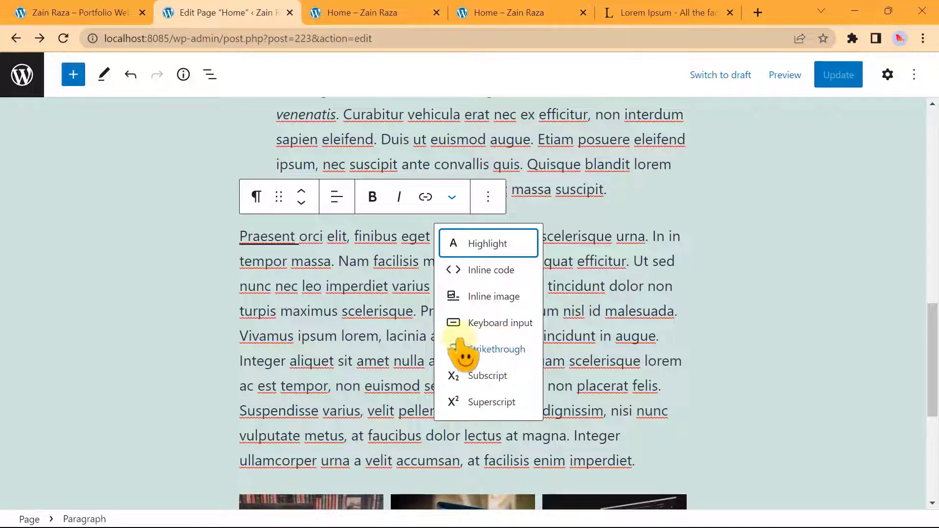
click(348, 313)
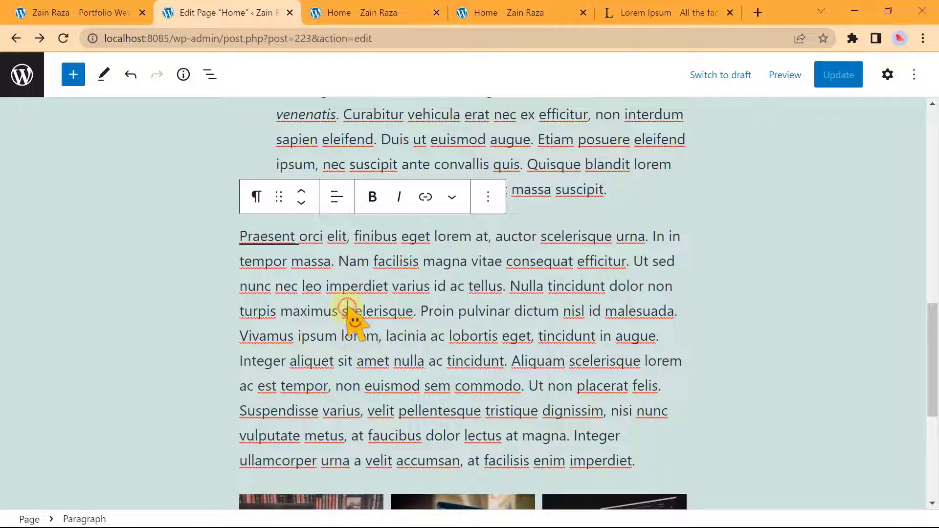
drag(322, 288, 394, 288)
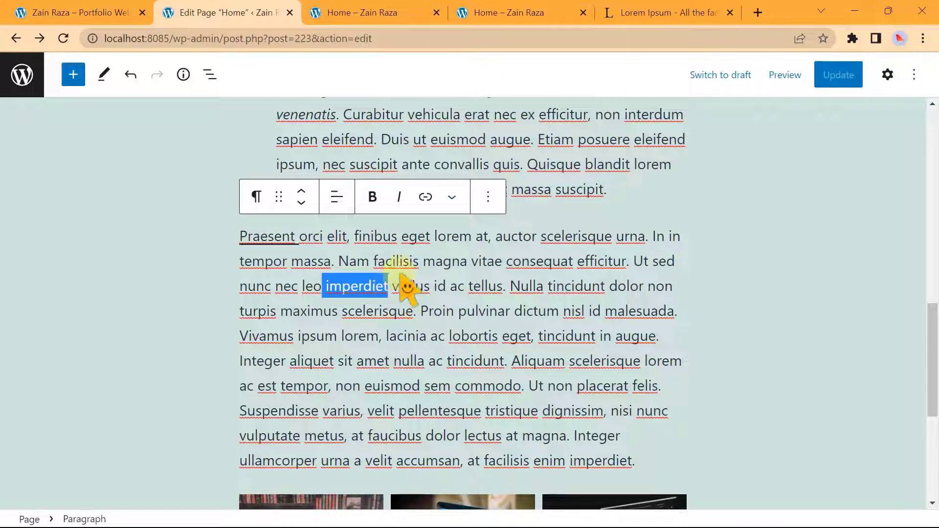
click(452, 197)
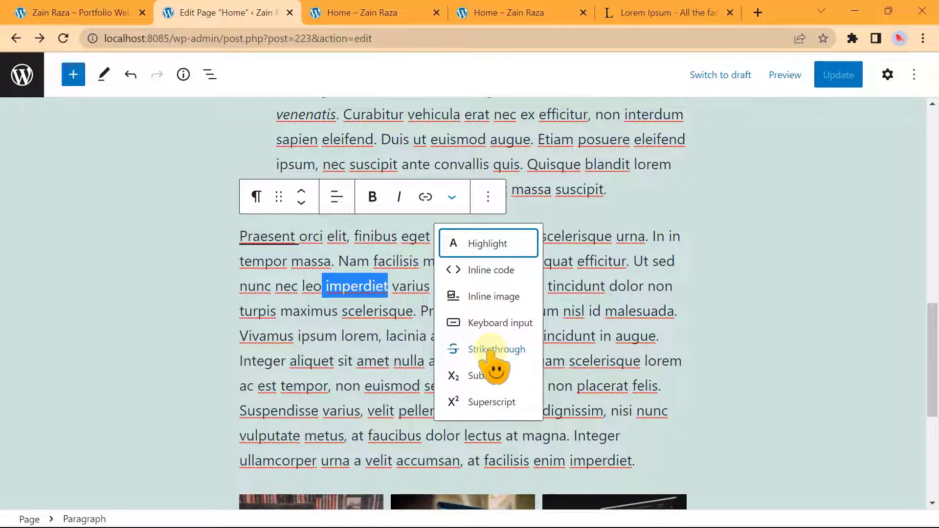
click(489, 351)
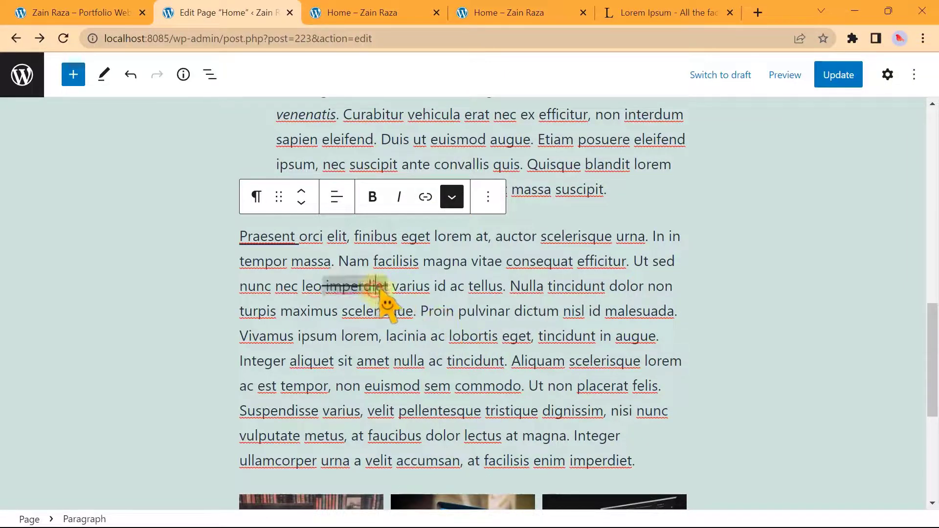
- Format the word "tellus" in the Praesent paragraph as inline code
double_click(485, 286)
click(450, 197)
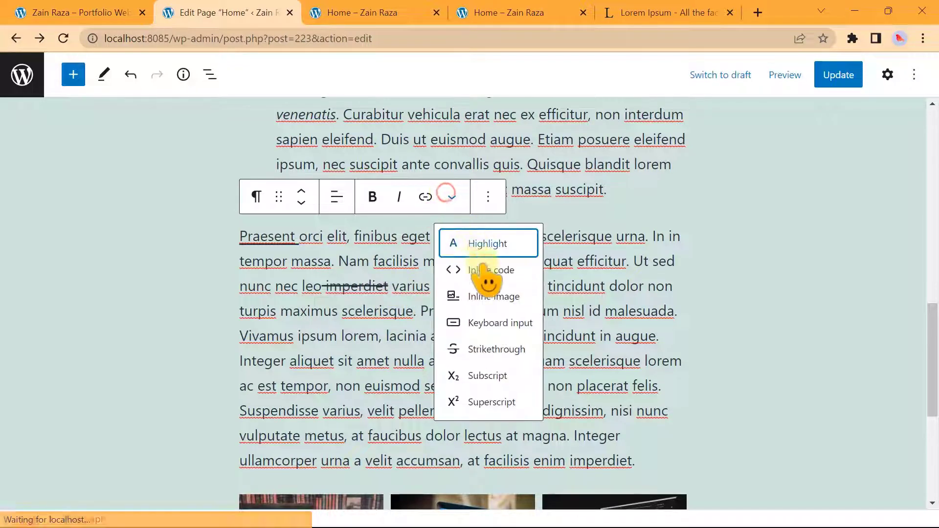
click(486, 270)
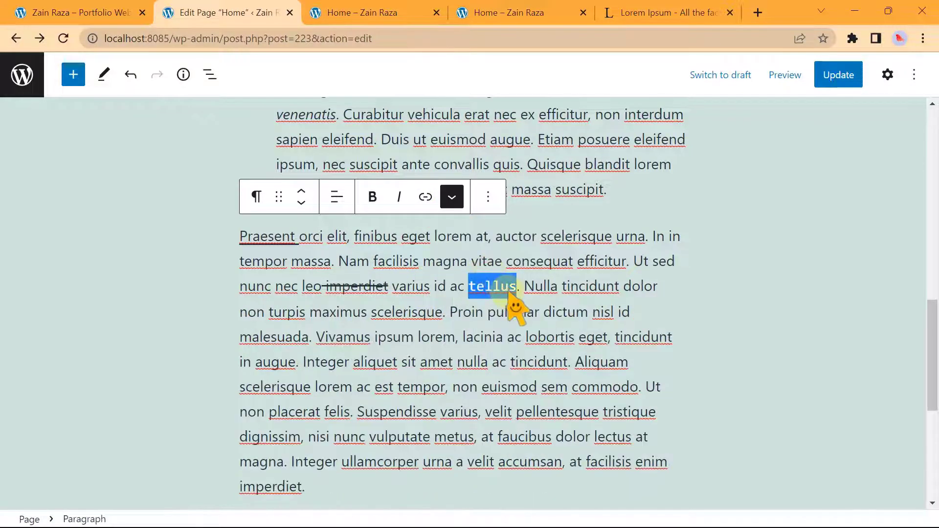
- Format the word "Proin" as subscript and the word "maximus" as superscript in the Praesent paragraph
double_click(467, 313)
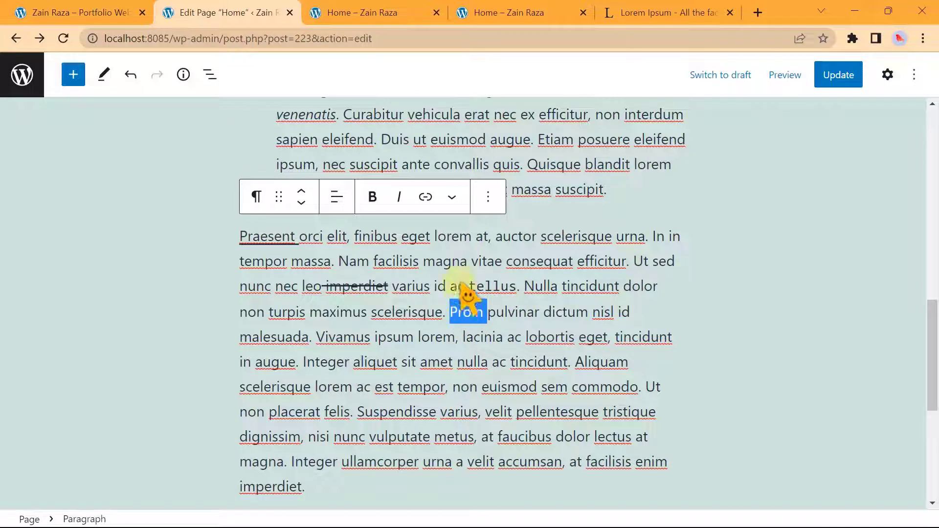
click(451, 197)
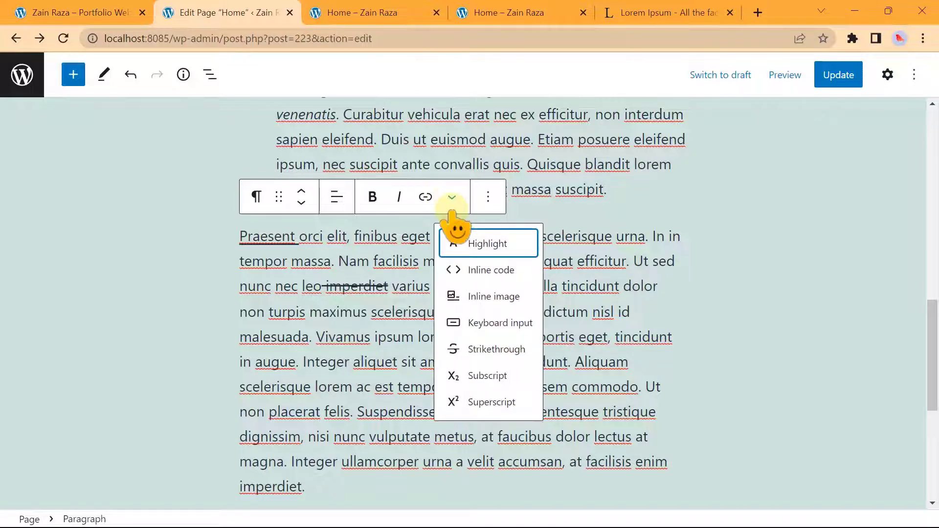
click(484, 375)
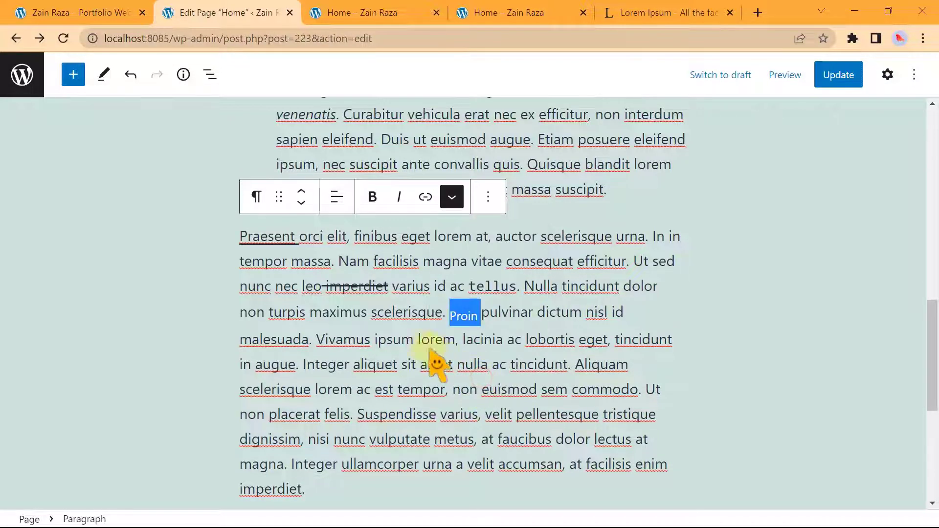
double_click(351, 308)
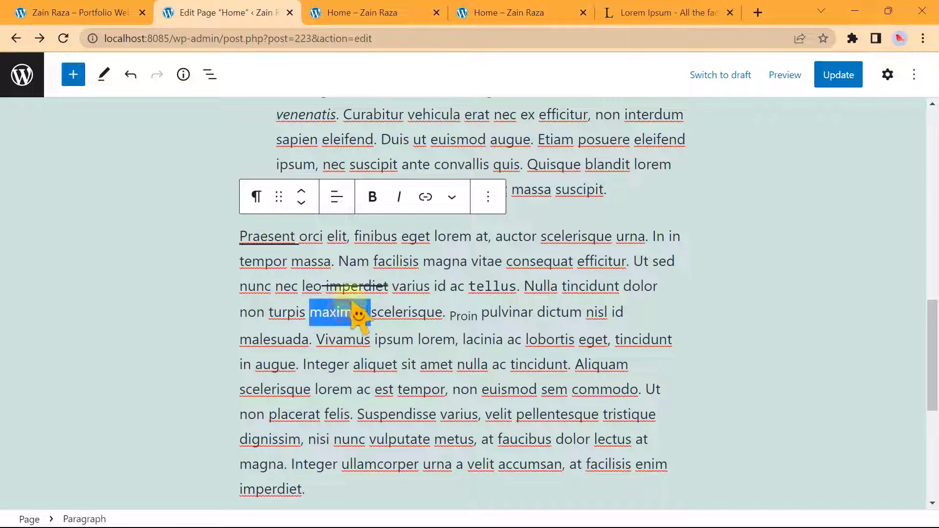
click(451, 197)
click(473, 396)
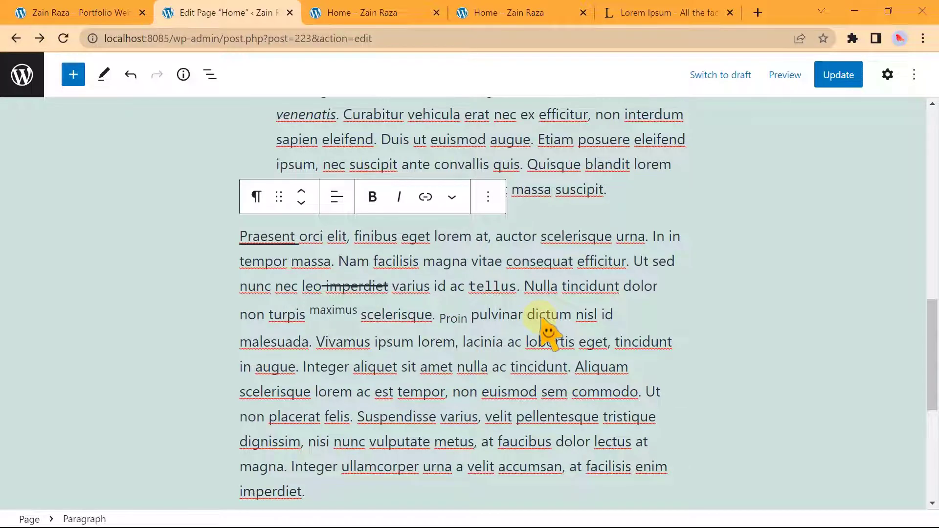
- Undo the last edit and place the cursor in the word "scelerisque" after the superscript "maximus"
key(ctrl+z)
scroll(379, 376, up, 2)
click(392, 387)
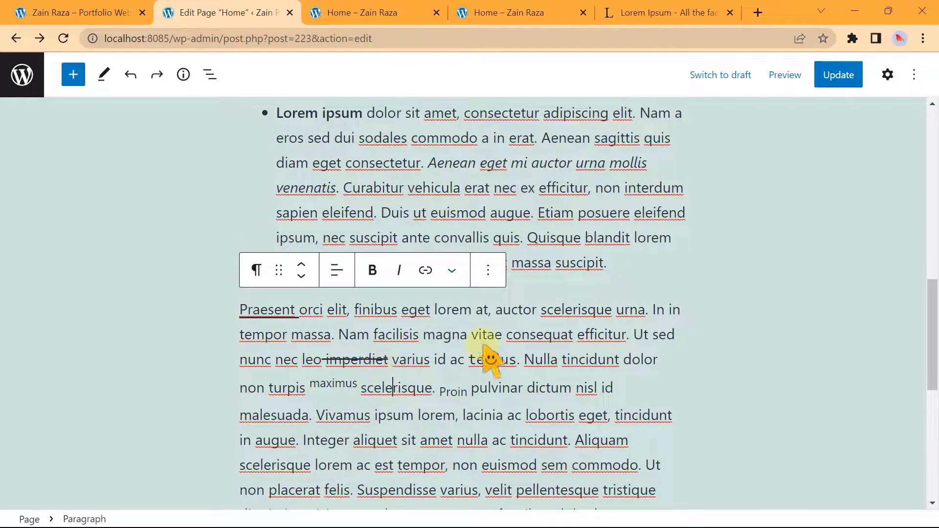
- Show the additional block settings for the Praesent paragraph from its block options, and hide them again
scroll(493, 205, down, 2)
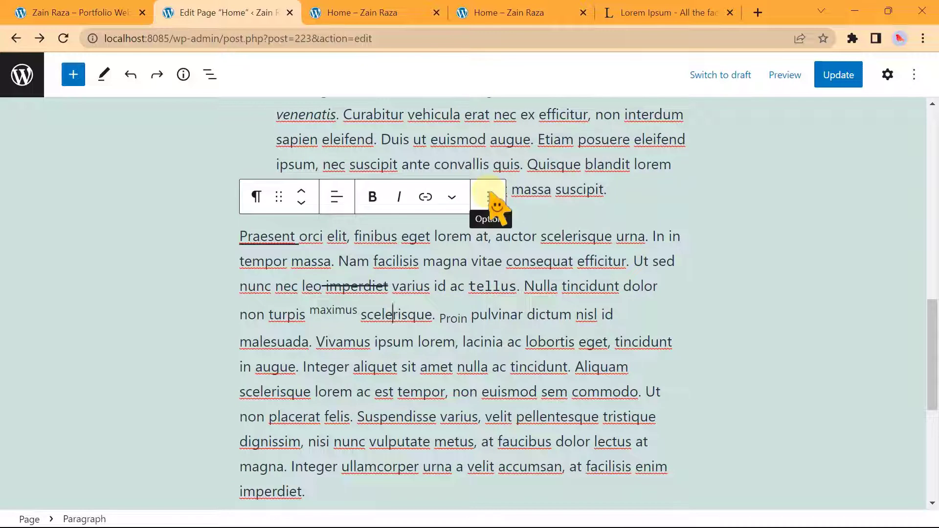
click(488, 197)
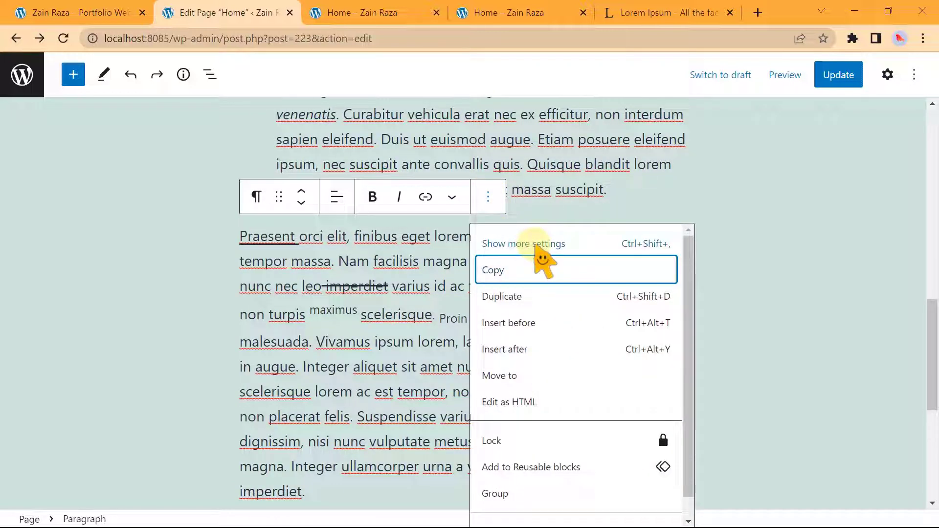
click(536, 244)
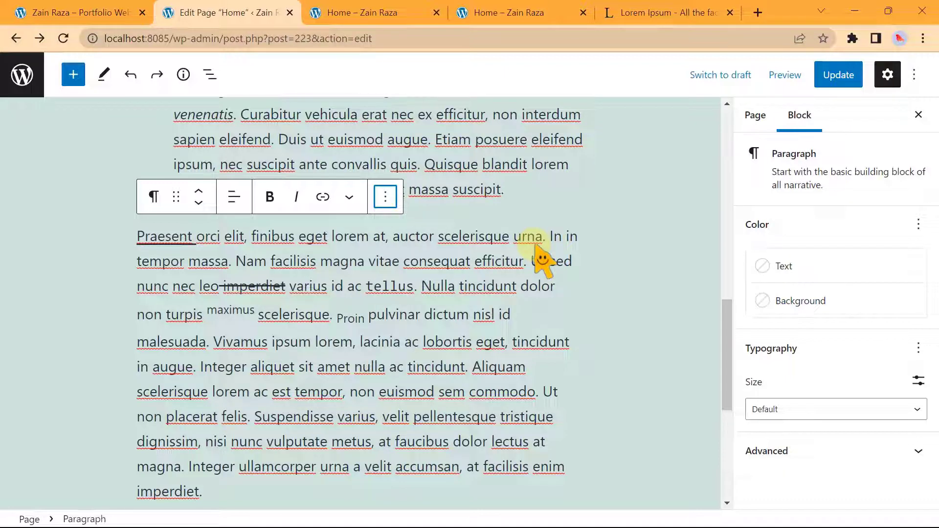
click(385, 196)
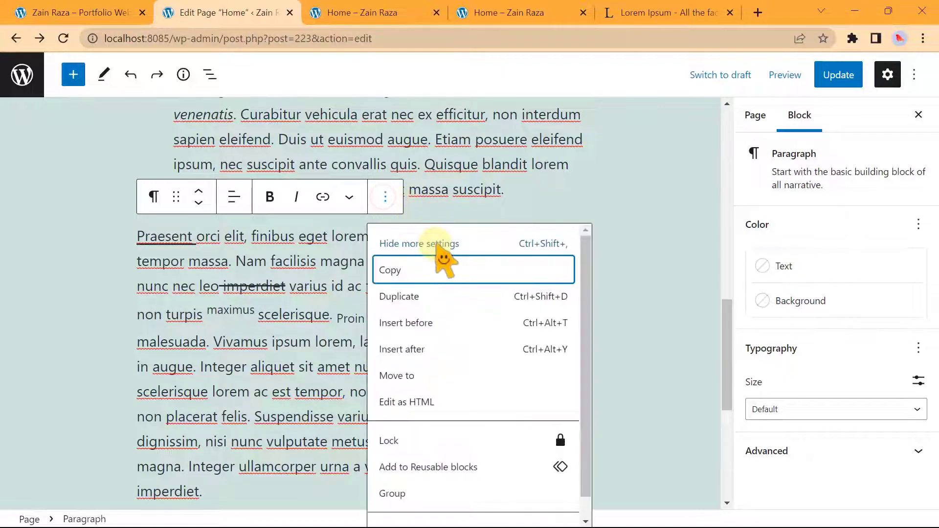
click(437, 245)
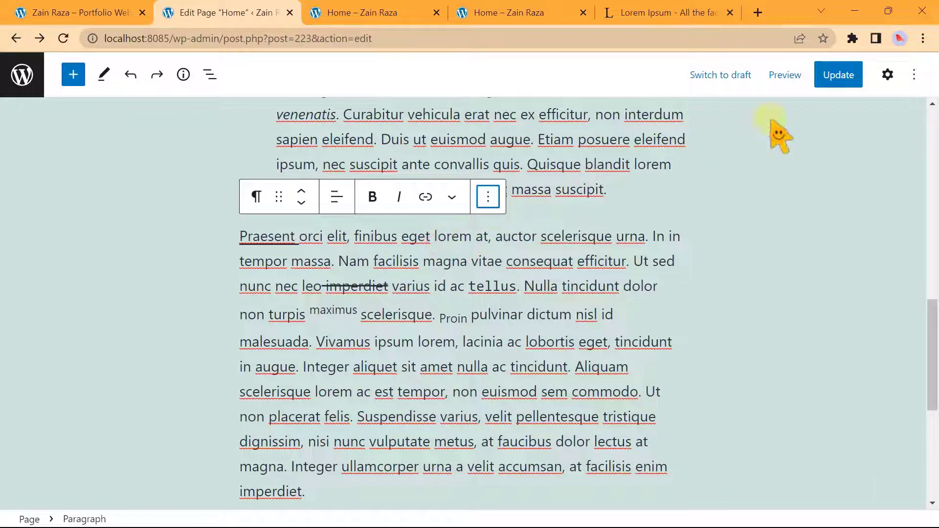
- Open the editor's settings sidebar, look at its Page and Block settings, and close it
click(887, 76)
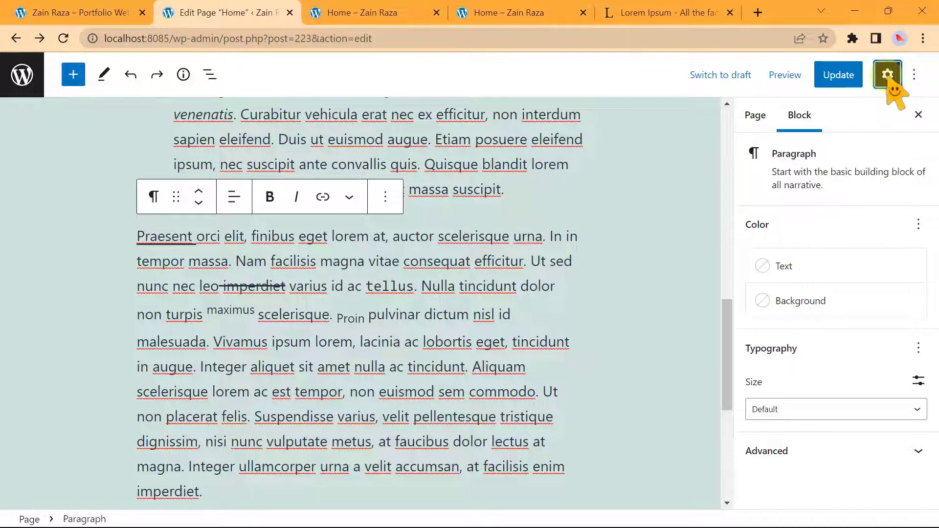
click(888, 76)
click(888, 76)
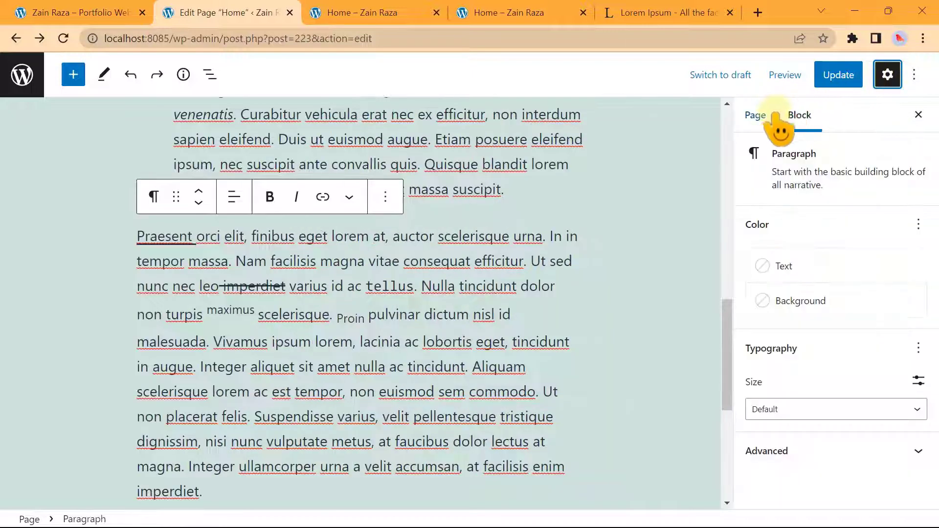
click(755, 116)
click(799, 116)
click(887, 75)
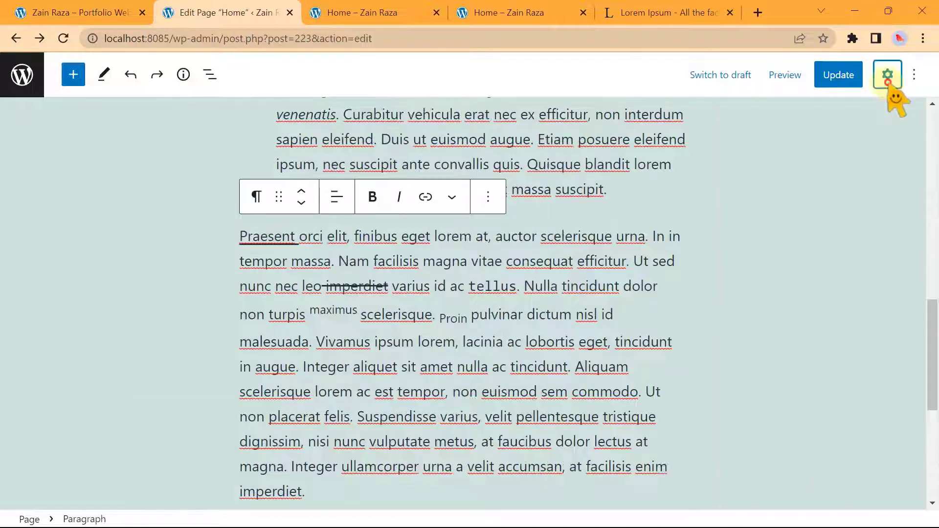
- Duplicate the Praesent paragraph, compare the two copies, and undo the duplication
click(488, 196)
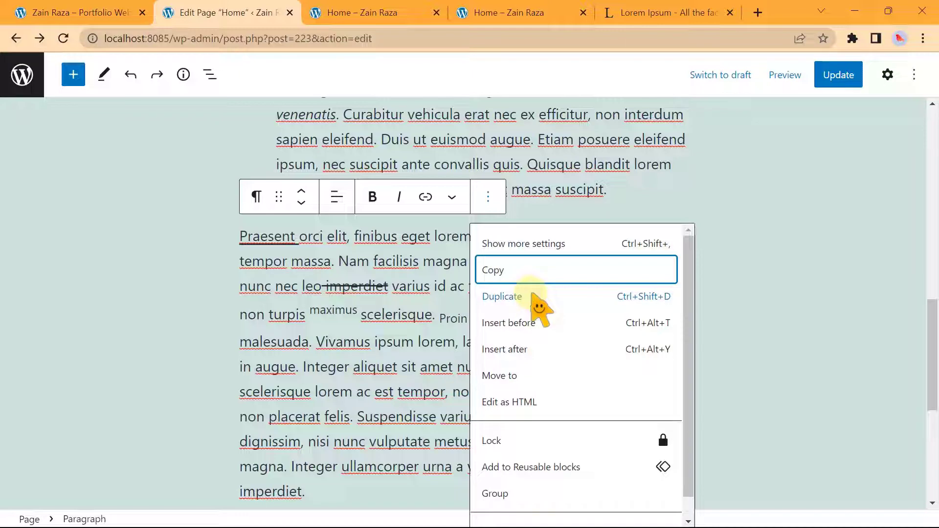
click(531, 294)
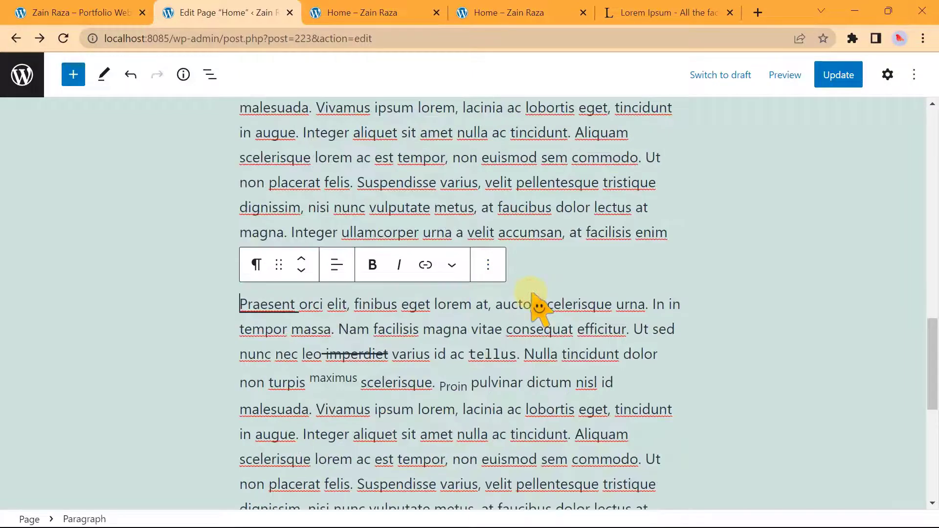
scroll(531, 294, up, 4)
scroll(530, 293, down, 6)
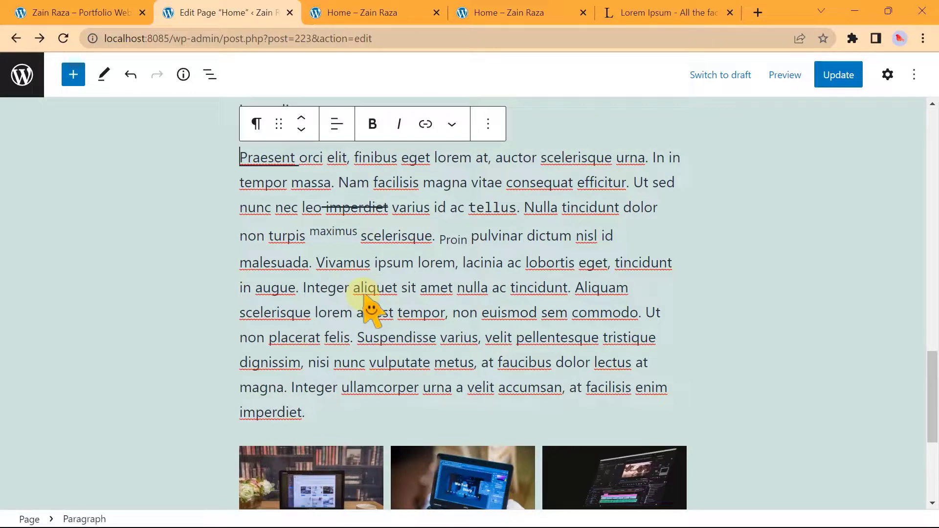
key(ctrl+z)
- Insert a Heading block before the Praesent paragraph with the text "Zee"
click(484, 188)
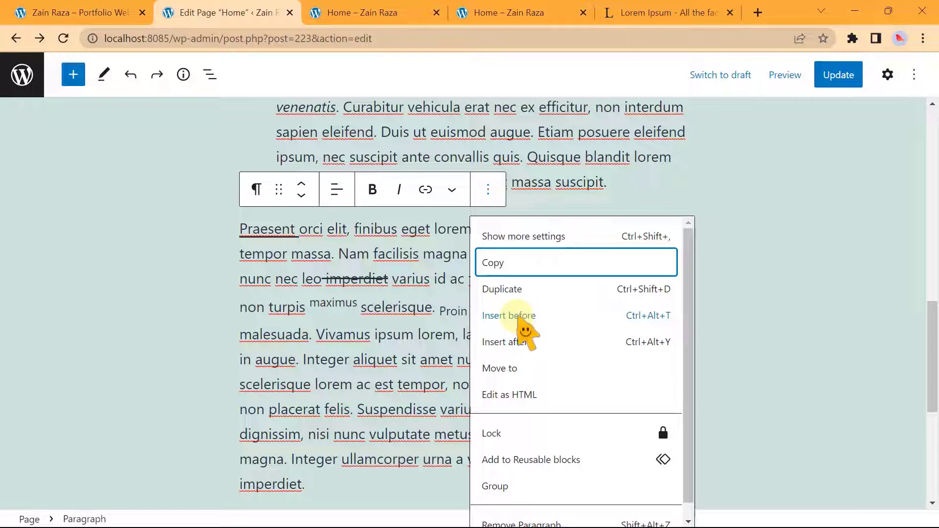
click(519, 317)
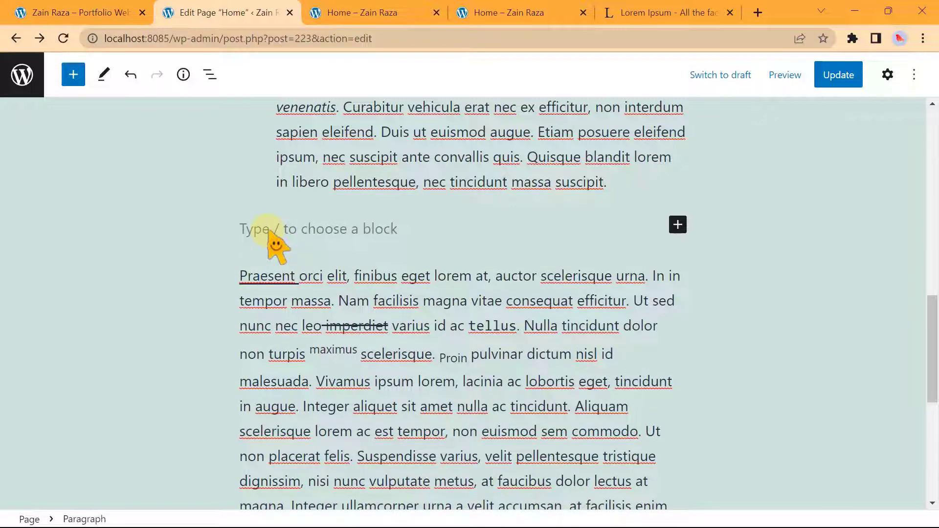
click(677, 225)
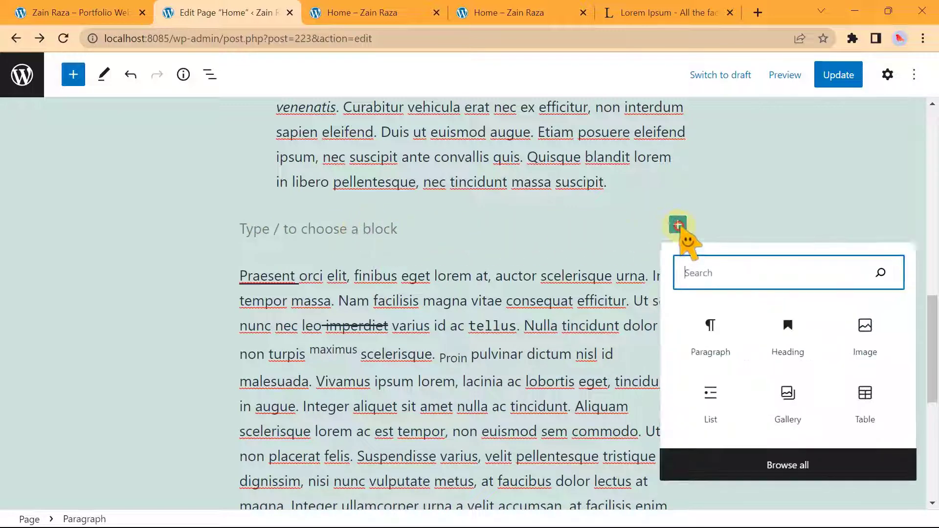
click(806, 321)
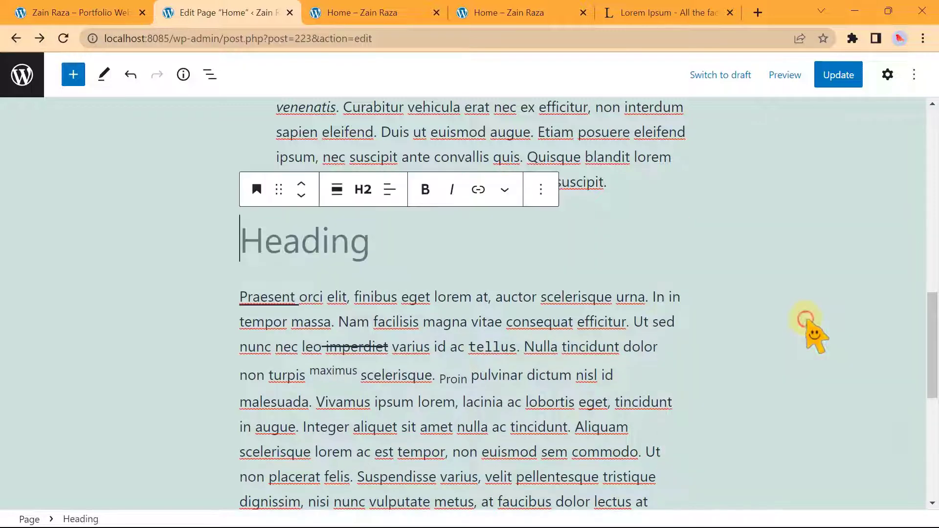
text(Zee)
scroll(279, 257, up, 2)
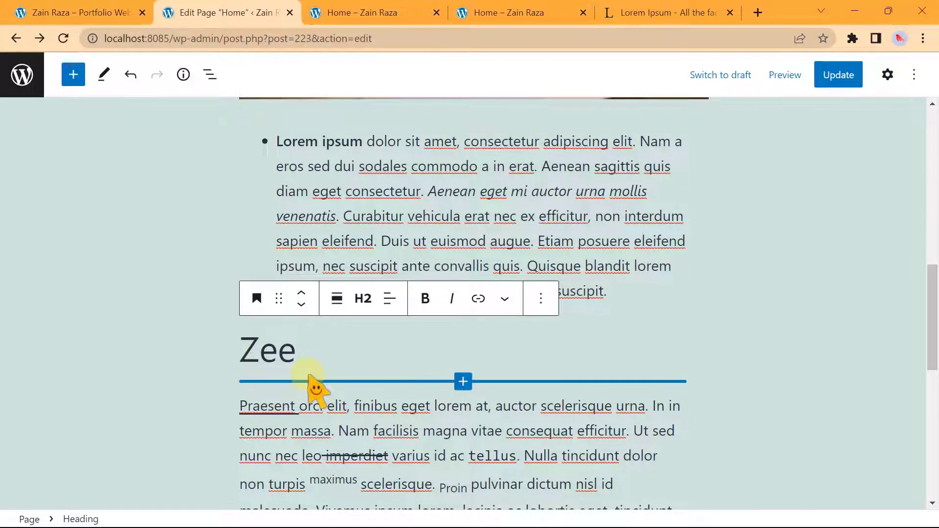
- Insert an empty block after the Praesent paragraph, above the row of images
scroll(411, 379, down, 3)
click(405, 367)
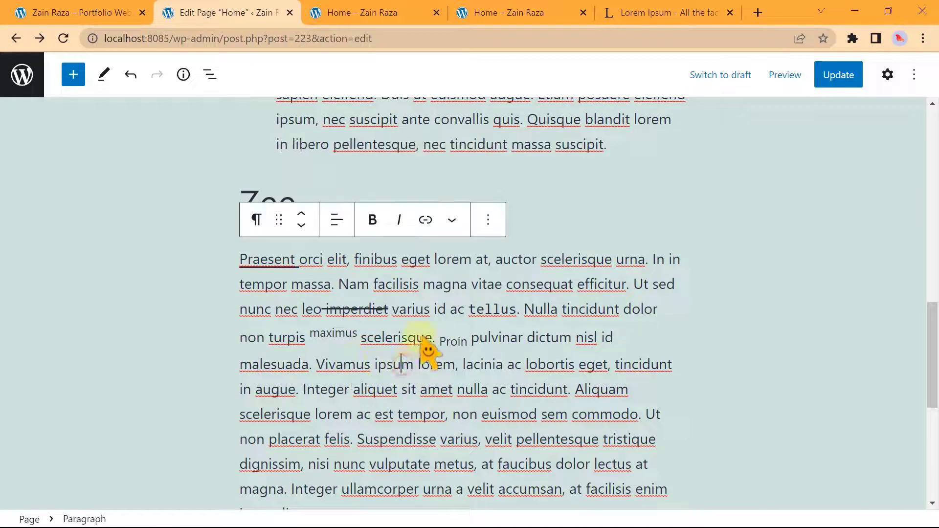
click(488, 221)
click(536, 374)
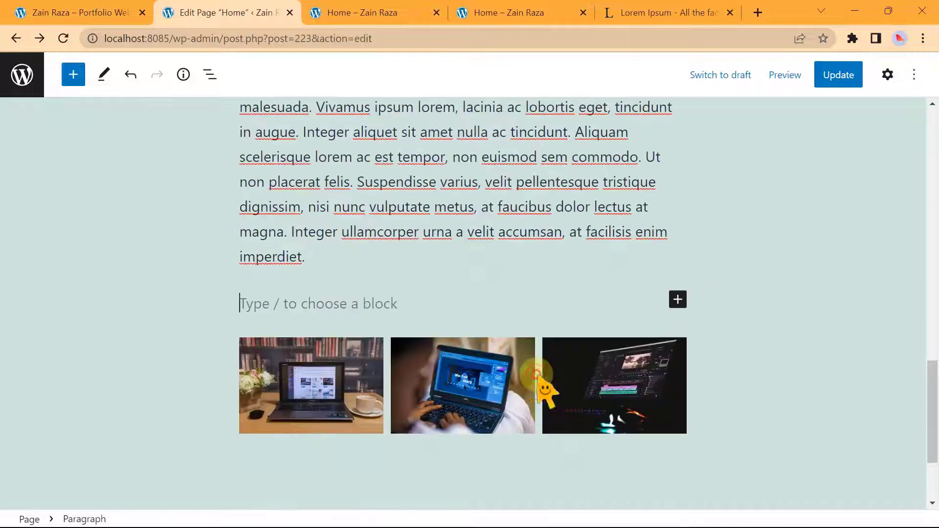
- View the Praesent paragraph's HTML code and switch the block back to visual editing
click(368, 277)
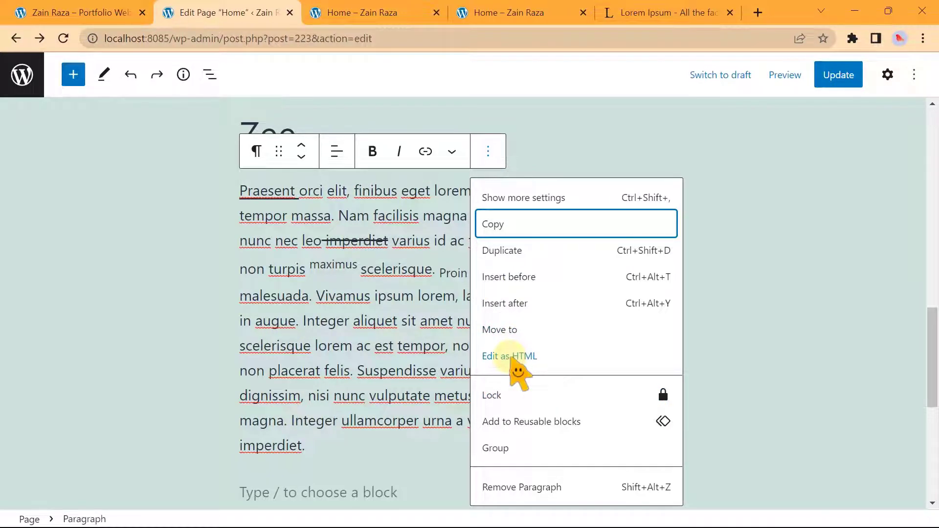
click(511, 357)
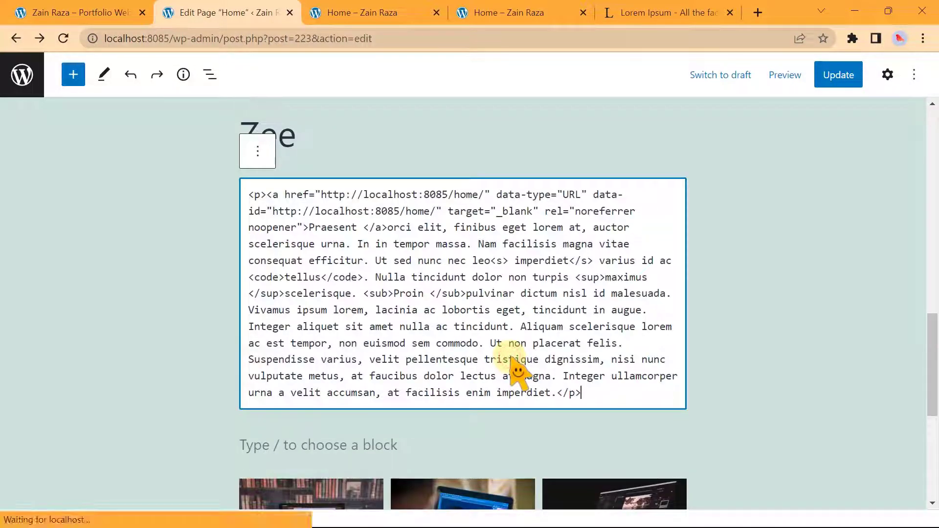
click(259, 154)
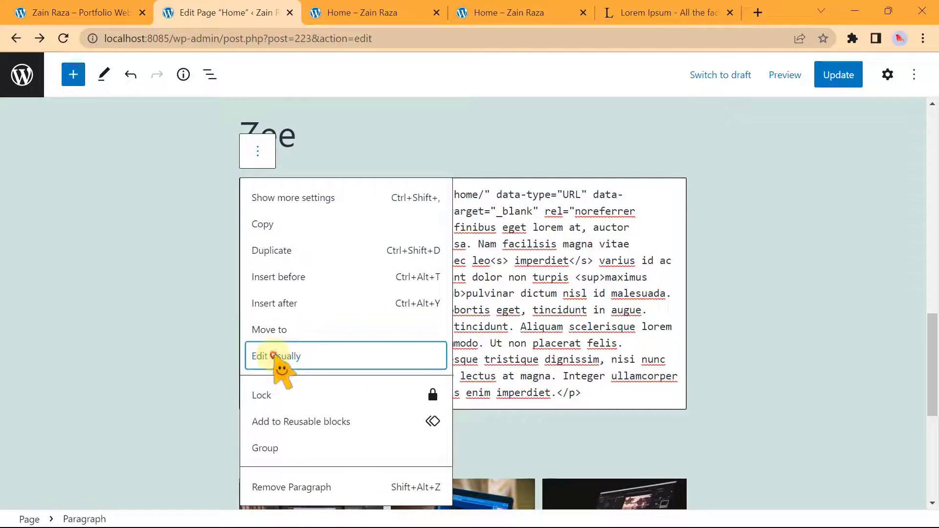
click(275, 357)
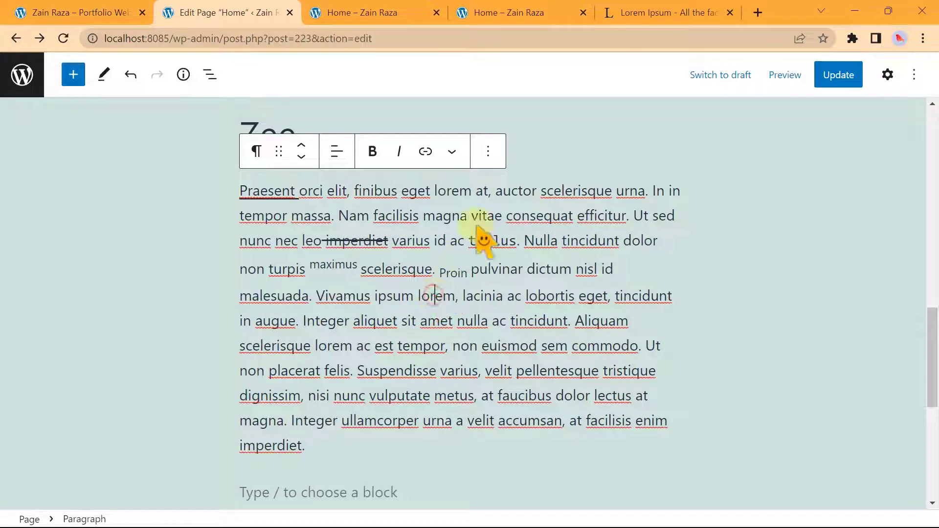
- Lock the Praesent paragraph with the Lock all option, covering both movement and removal
click(488, 152)
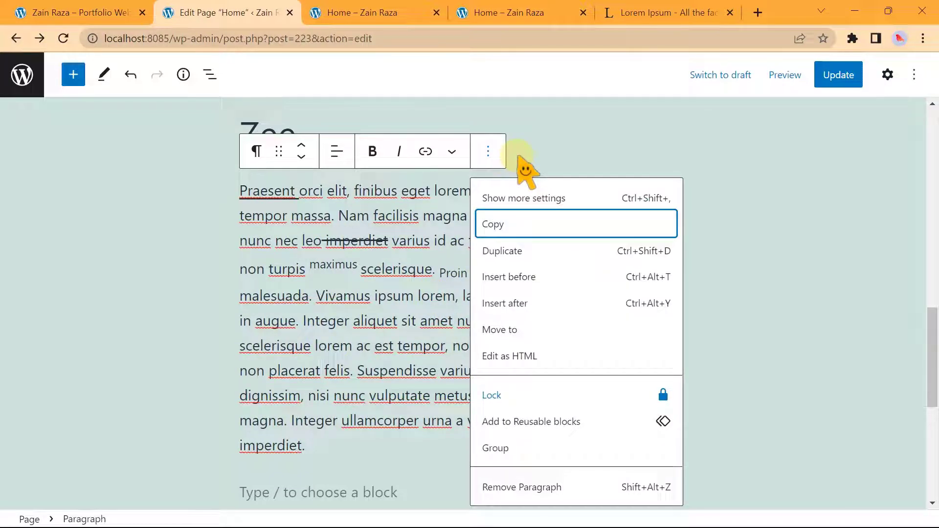
click(521, 395)
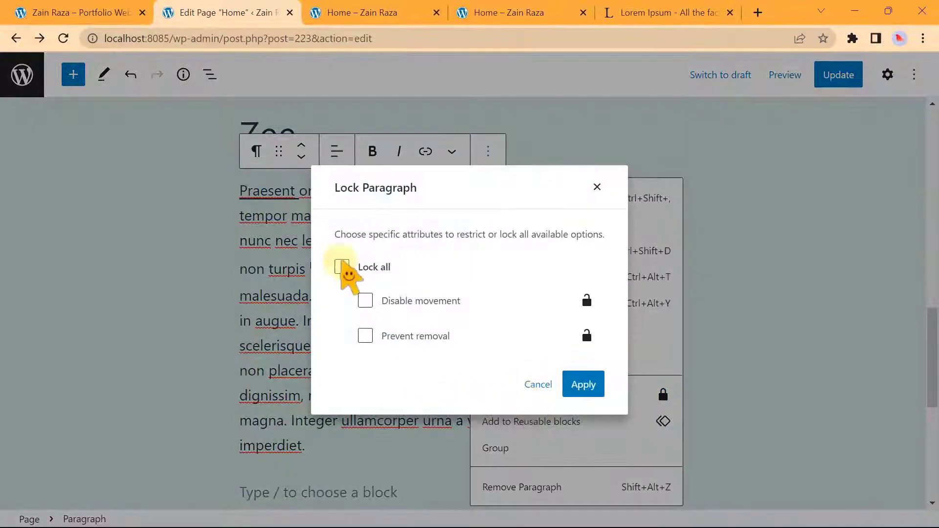
click(342, 267)
click(581, 388)
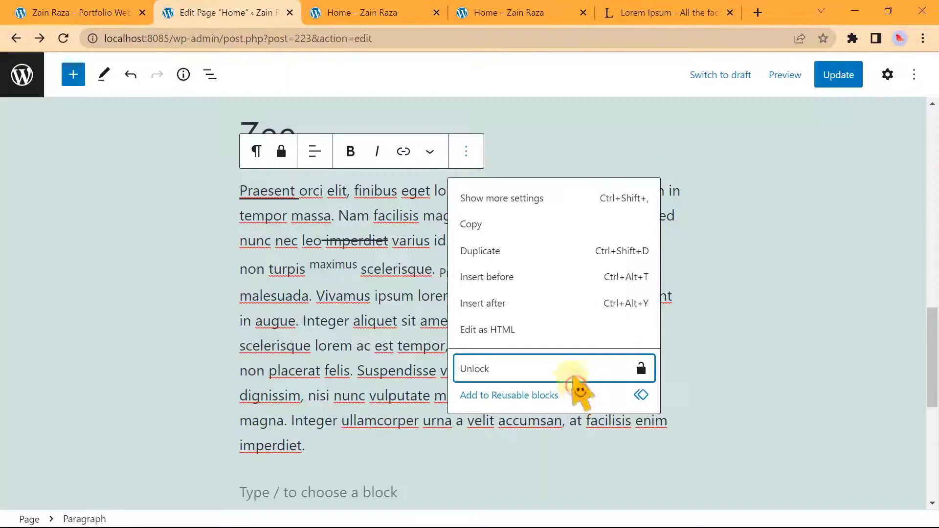
click(468, 152)
click(466, 149)
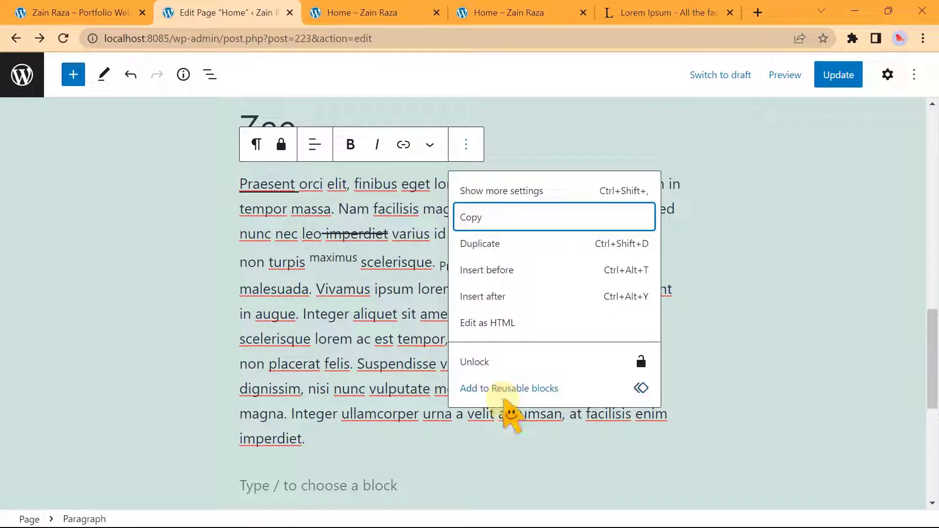
scroll(511, 415, down, 2)
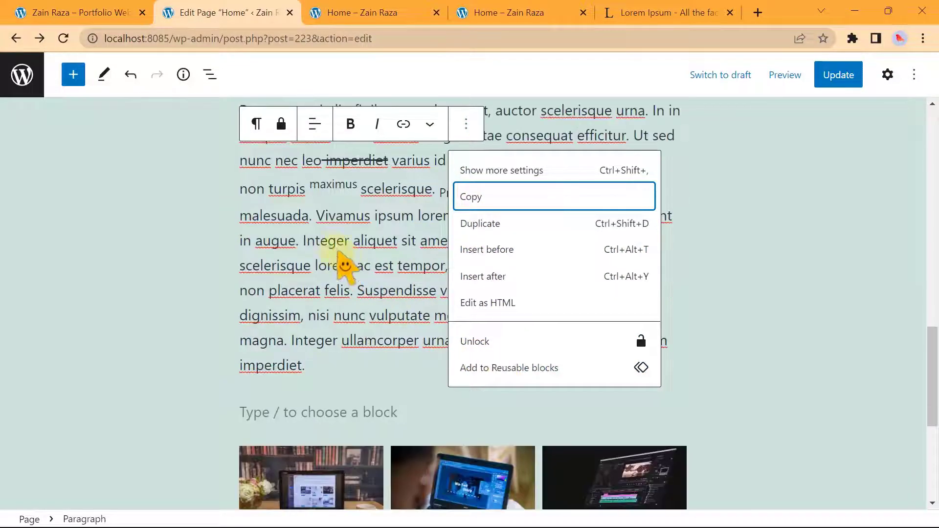
click(328, 243)
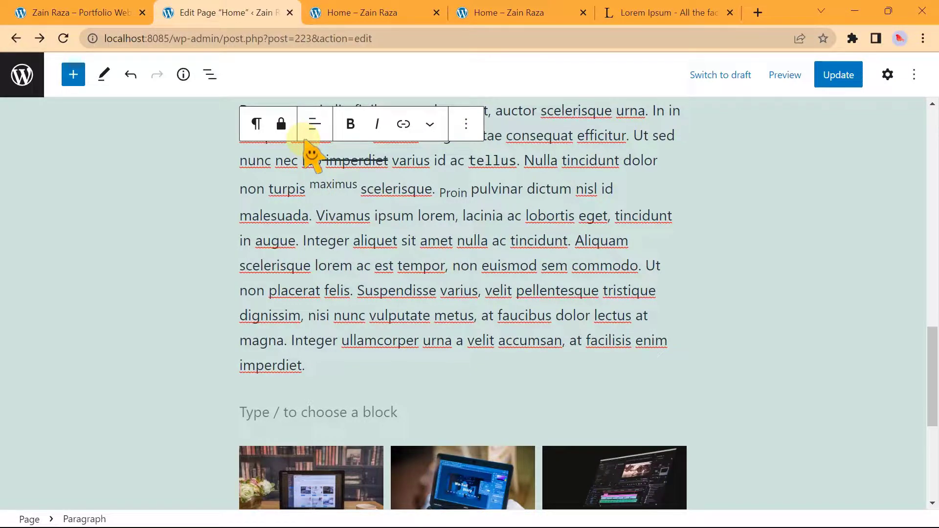
- Unlock the Praesent paragraph by clearing Lock all, including Disable movement and Prevent removal, and apply the change
scroll(311, 156, up, 2)
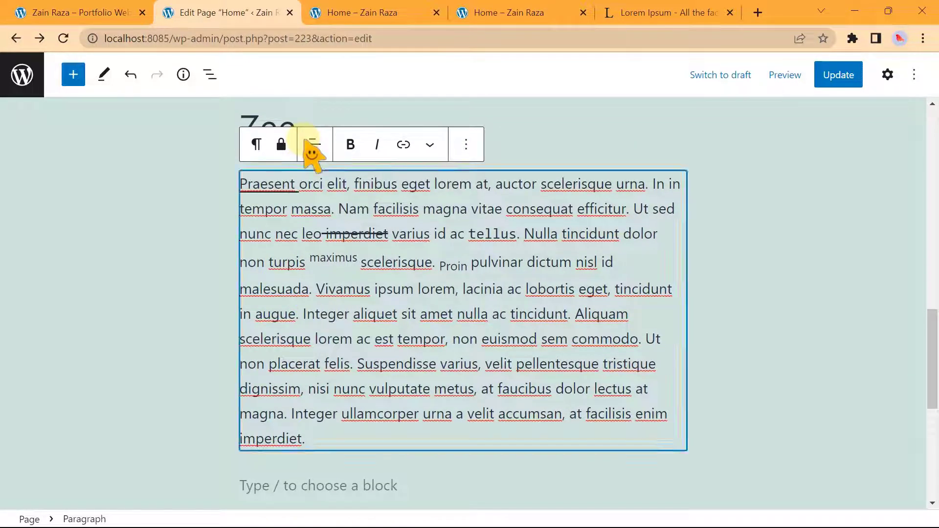
click(466, 146)
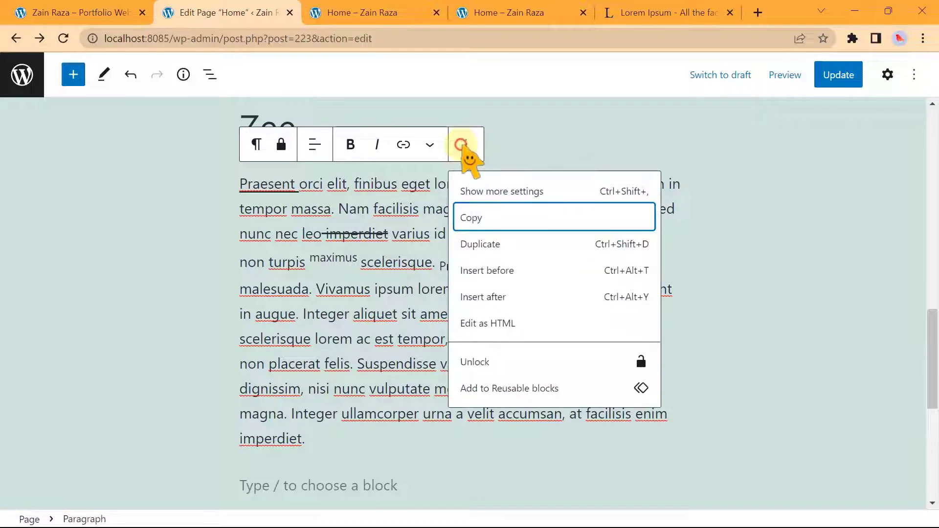
click(558, 361)
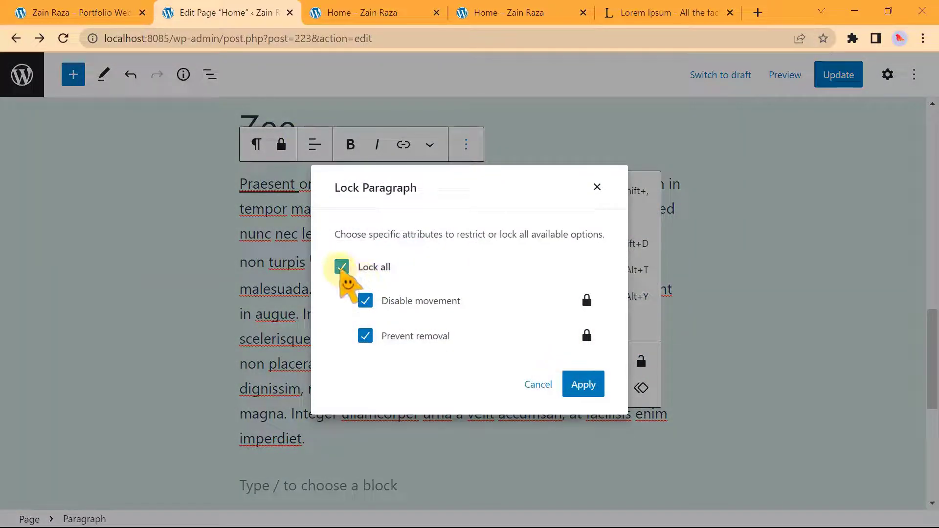
click(341, 267)
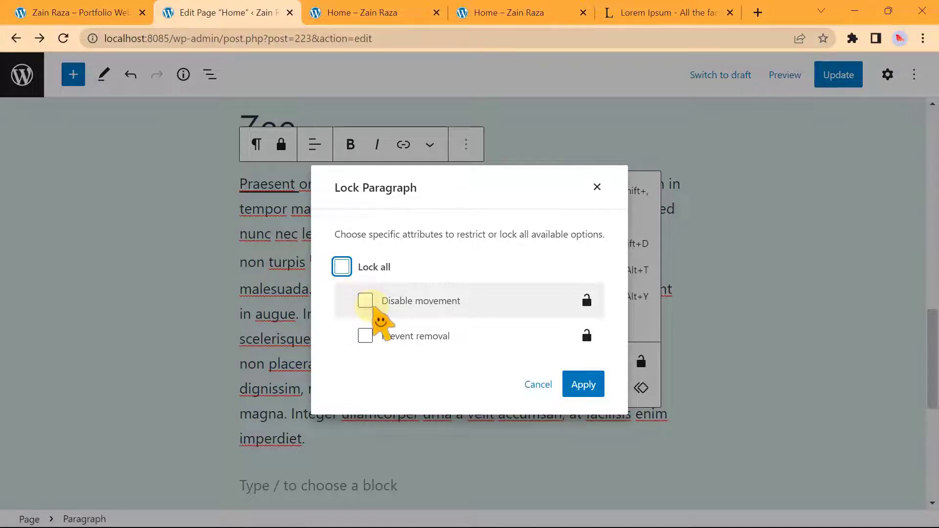
click(366, 301)
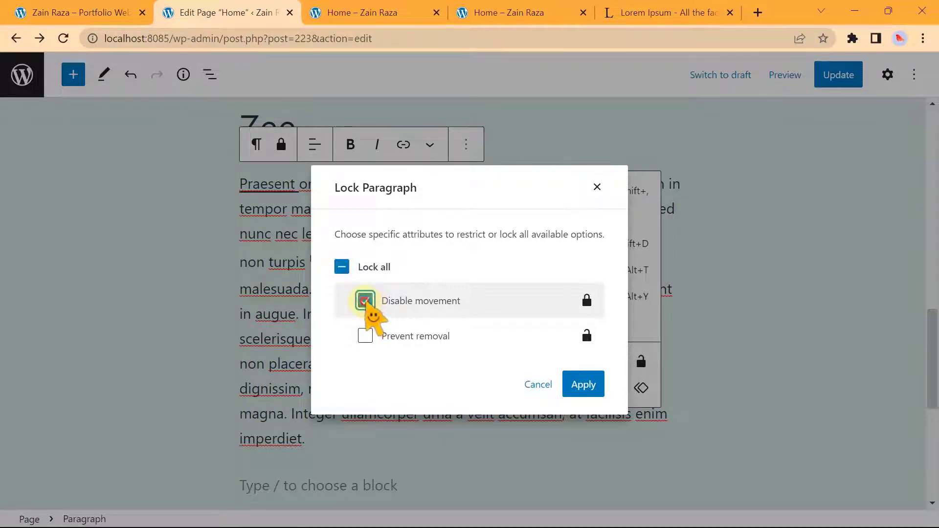
click(365, 301)
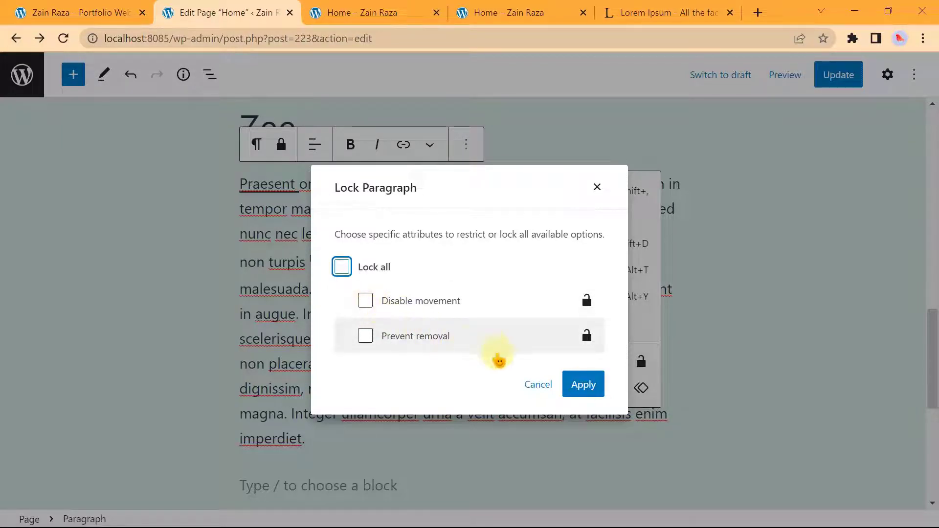
click(577, 385)
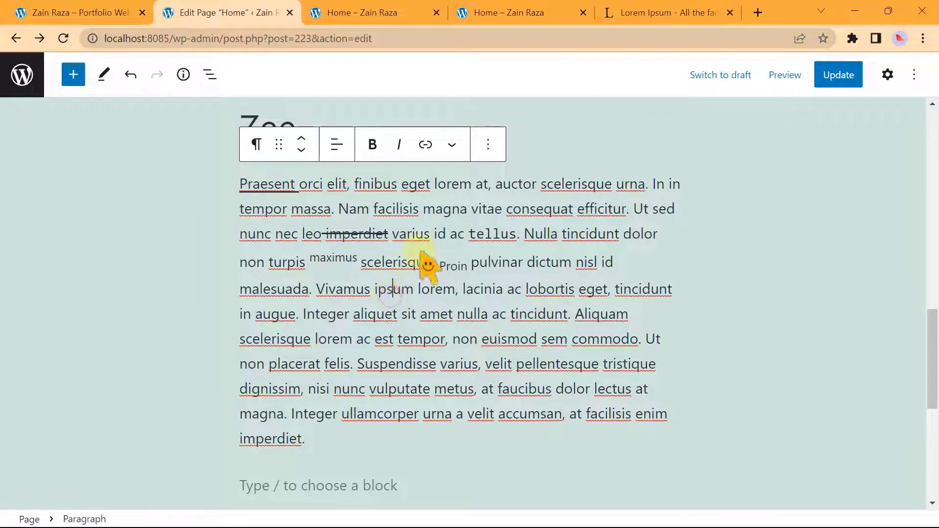
- Save the laptop image block as a reusable block named Cover
click(488, 145)
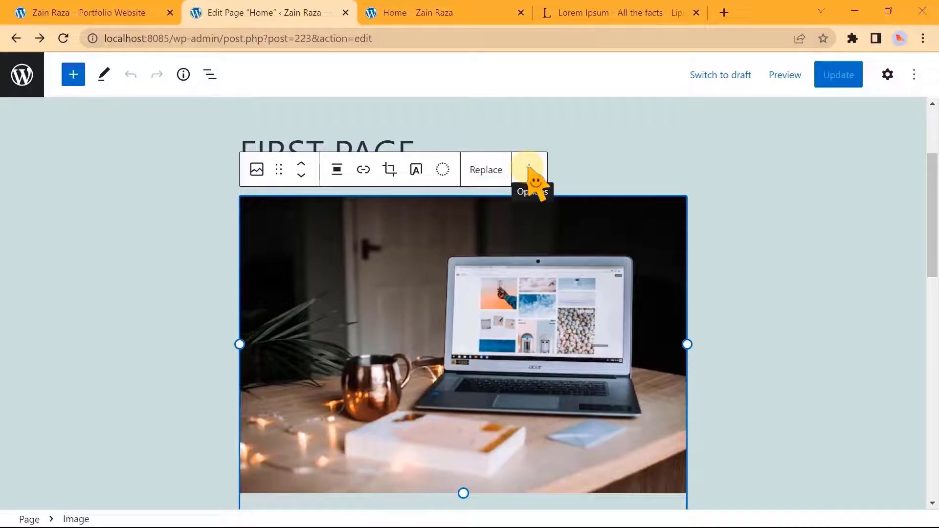
click(528, 171)
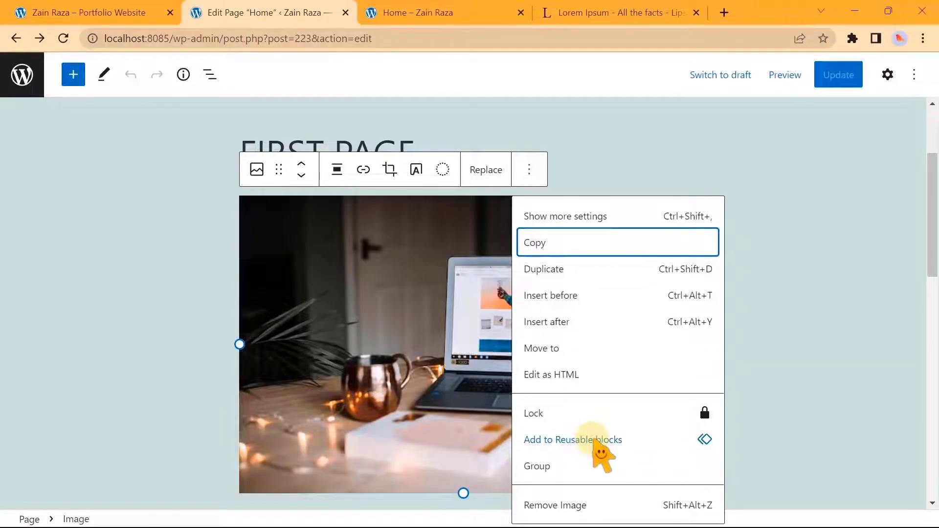
click(593, 440)
text(Cover)
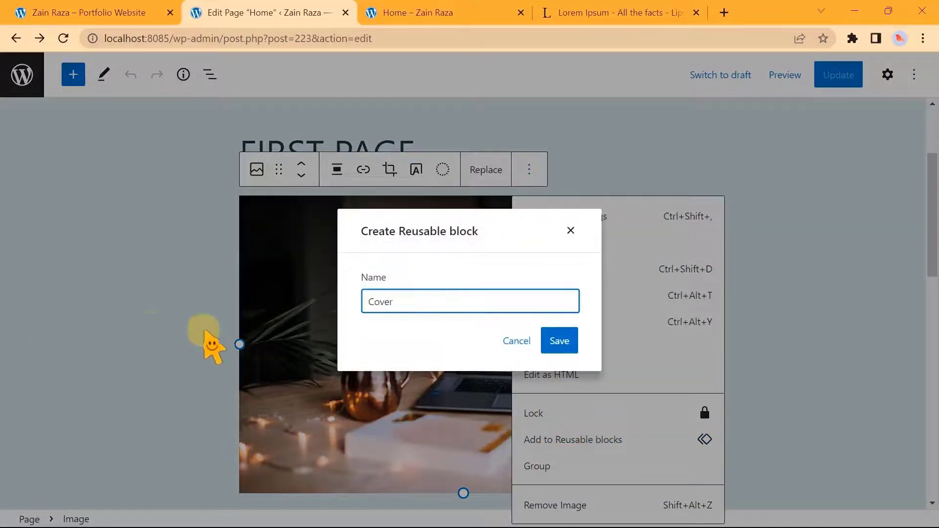
click(559, 341)
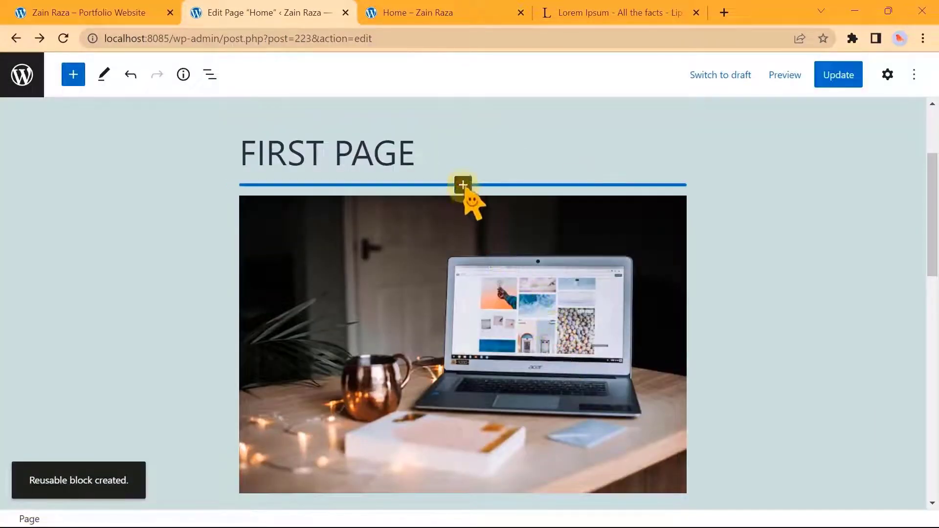
- Insert the Cover reusable block between the FIRST PAGE heading and the laptop image
click(461, 185)
click(465, 425)
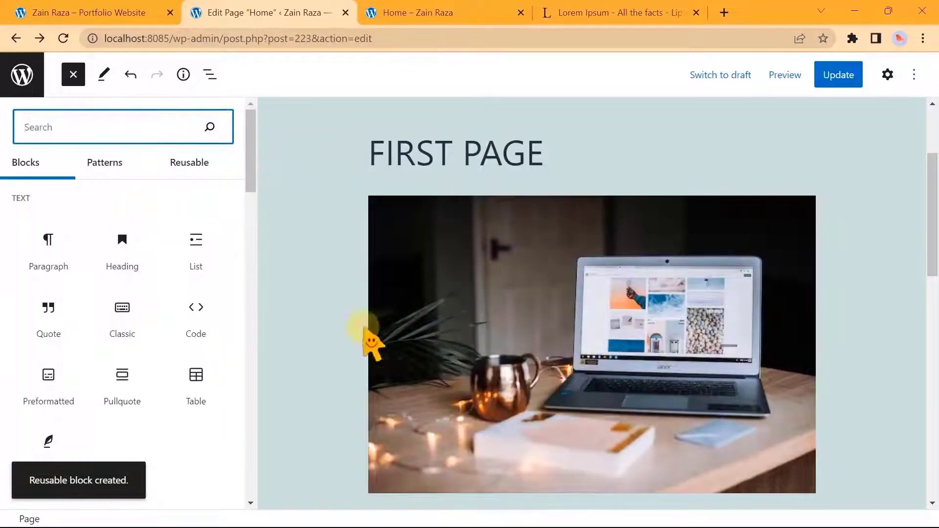
click(191, 164)
click(48, 247)
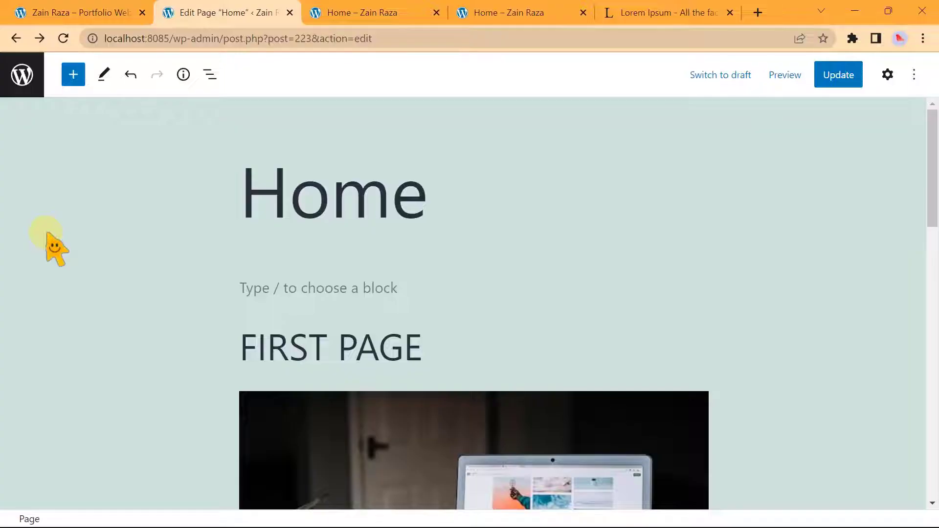
- Group the FIRST PAGE heading with the page's block list shown, and expand the group to see its nested heading
click(328, 349)
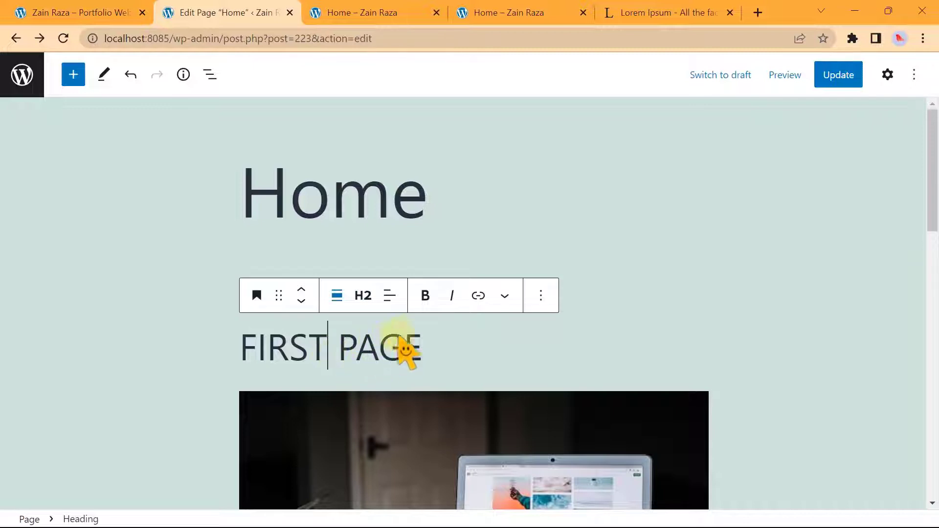
click(541, 295)
scroll(604, 195, down, 3)
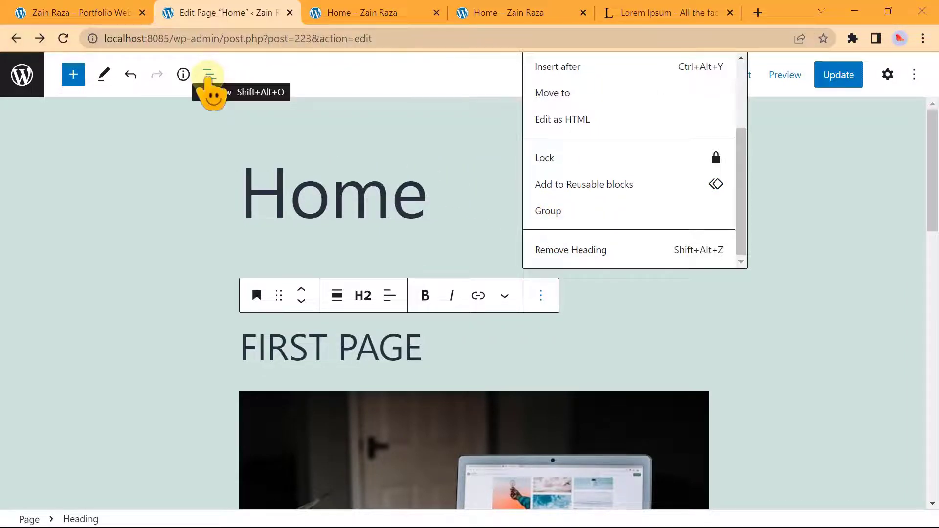
click(210, 76)
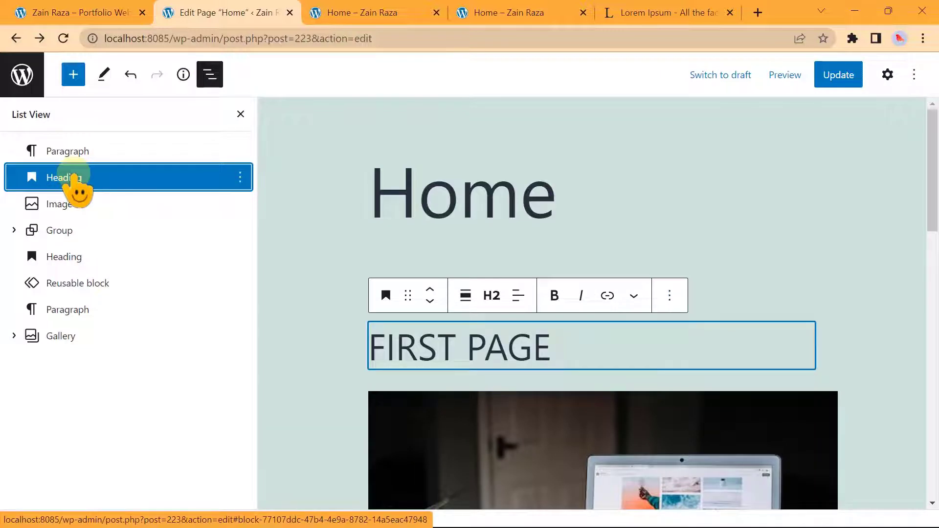
click(670, 295)
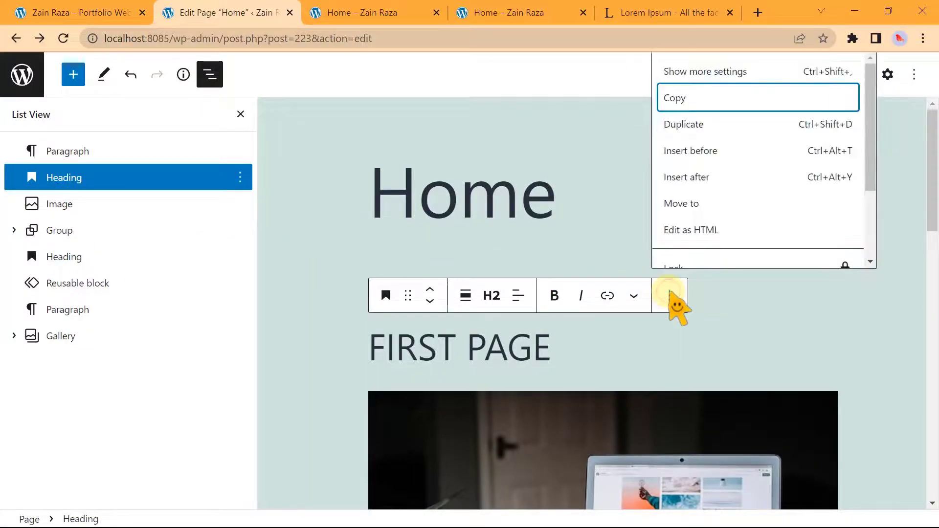
scroll(670, 292, down, 3)
click(680, 216)
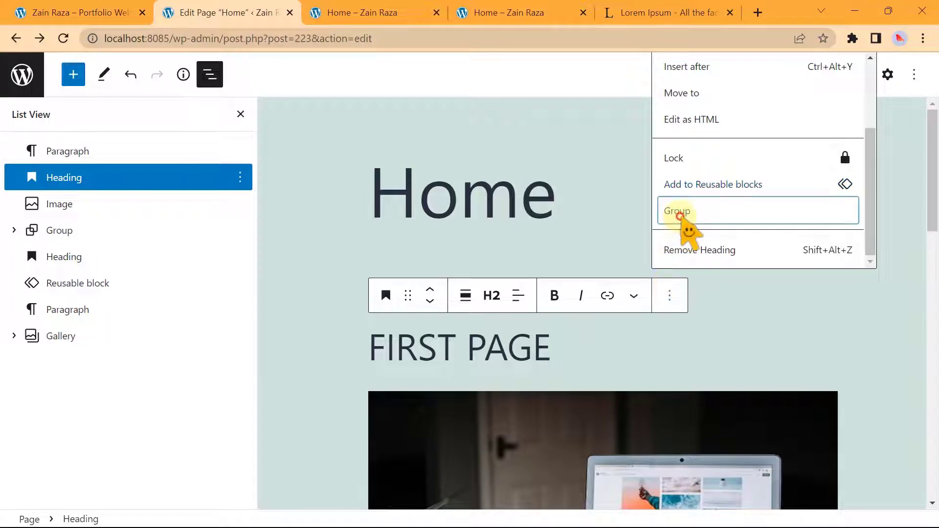
click(14, 177)
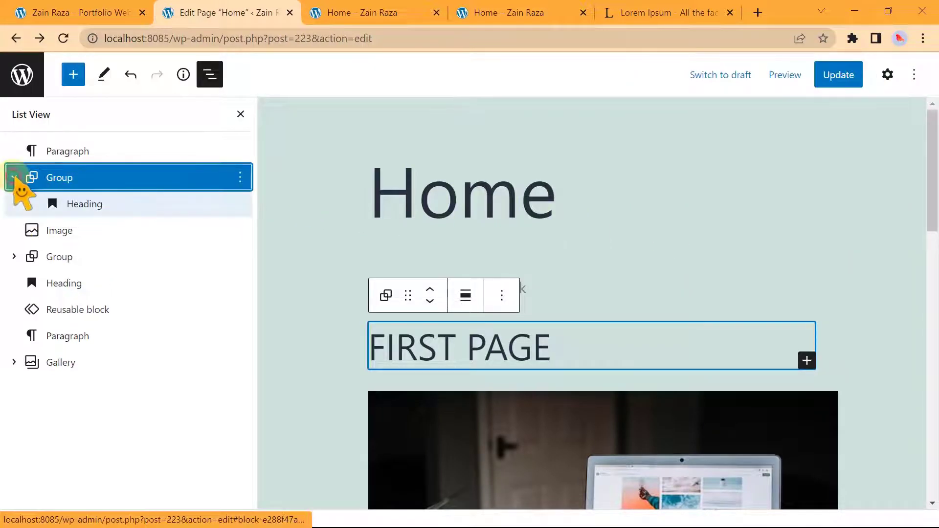
click(14, 177)
click(13, 177)
click(14, 177)
click(14, 177)
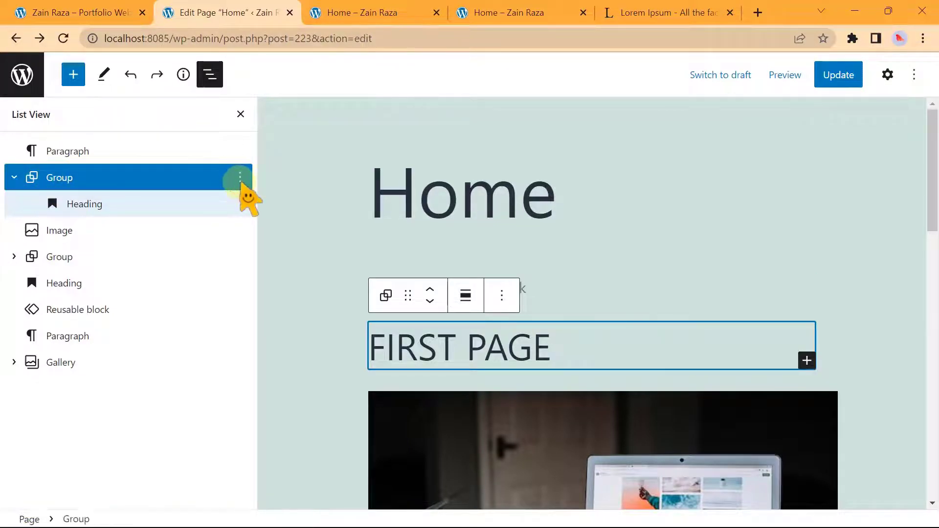
- Ungroup the group containing the FIRST PAGE heading and close the block list
click(239, 178)
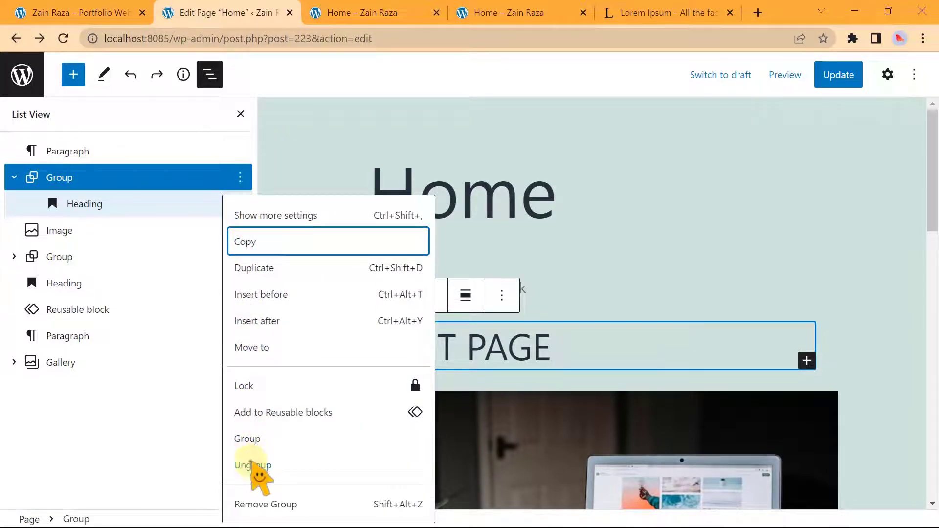
click(252, 465)
click(241, 114)
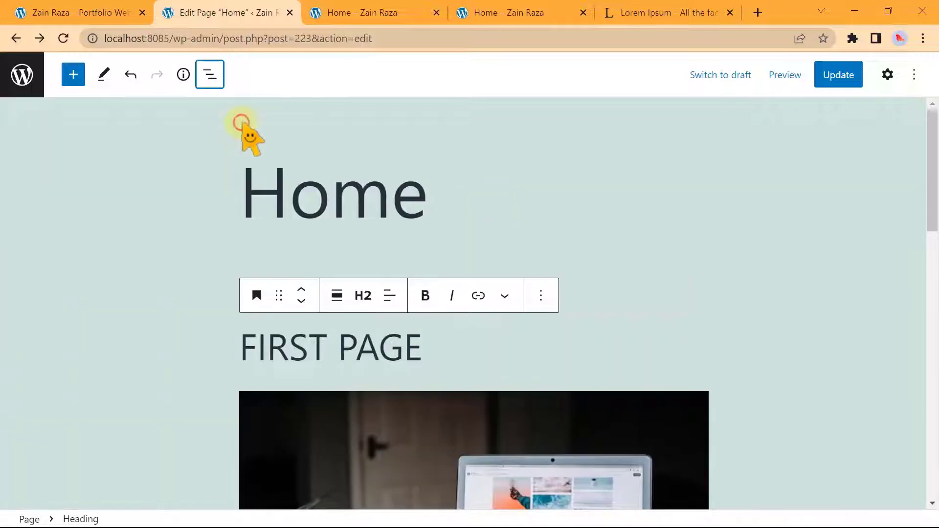
- Remove the FIRST PAGE heading block from the page
click(541, 294)
scroll(594, 234, down, 3)
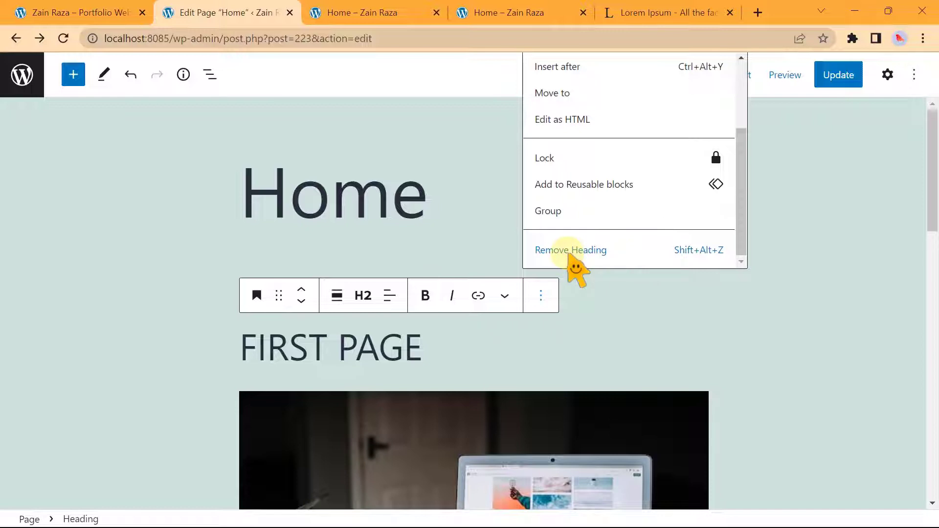
click(449, 345)
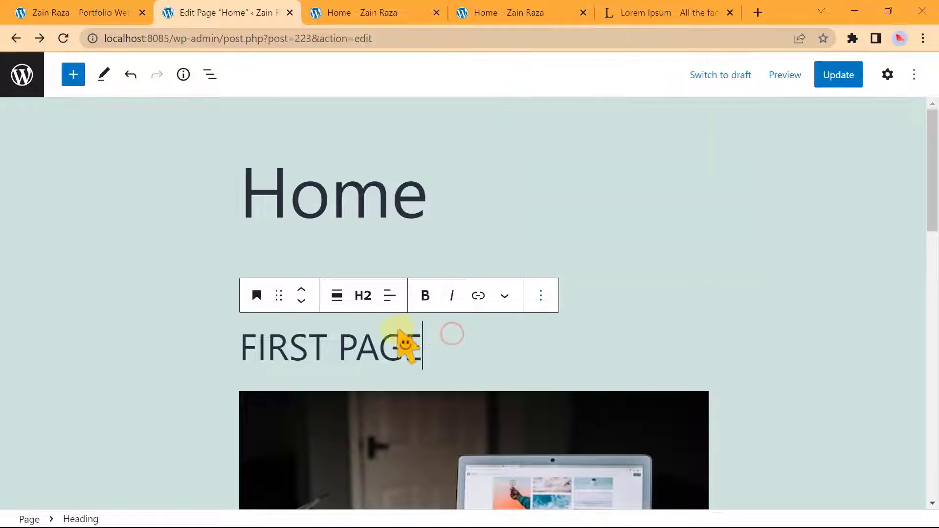
click(362, 327)
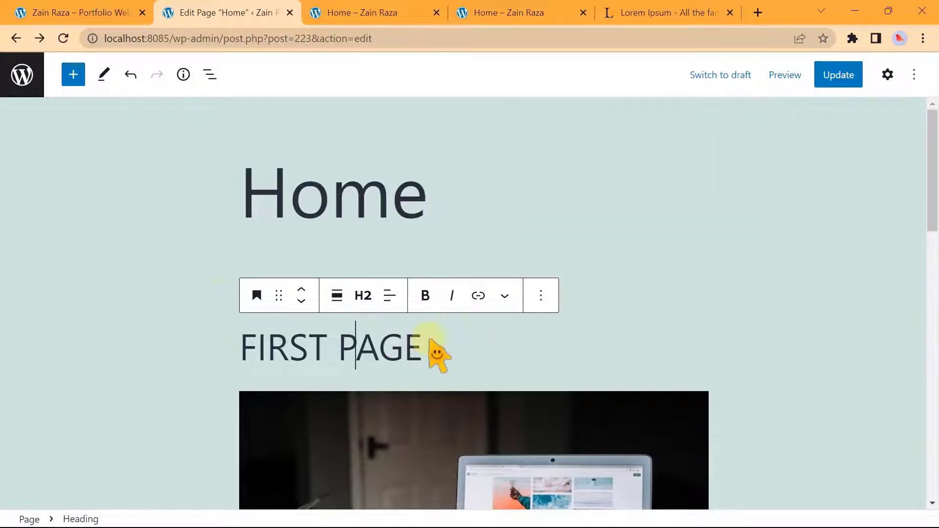
key(alt+shift+z)
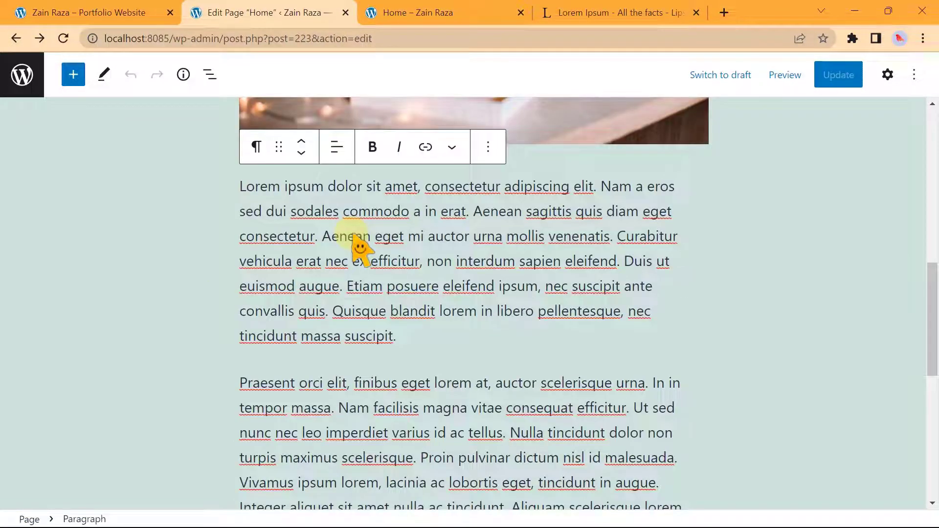
- Select the laptop image above the Lorem ipsum paragraph to view its block tools
scroll(359, 247, up, 5)
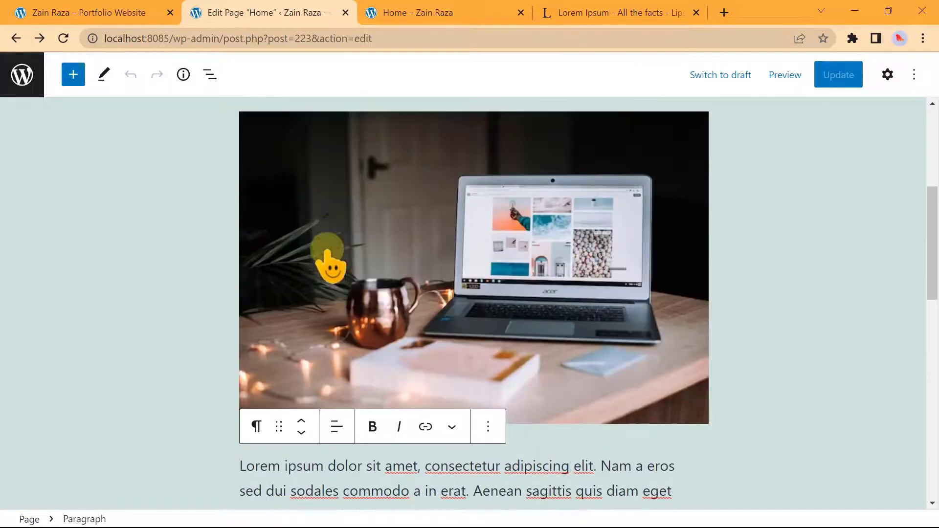
click(325, 255)
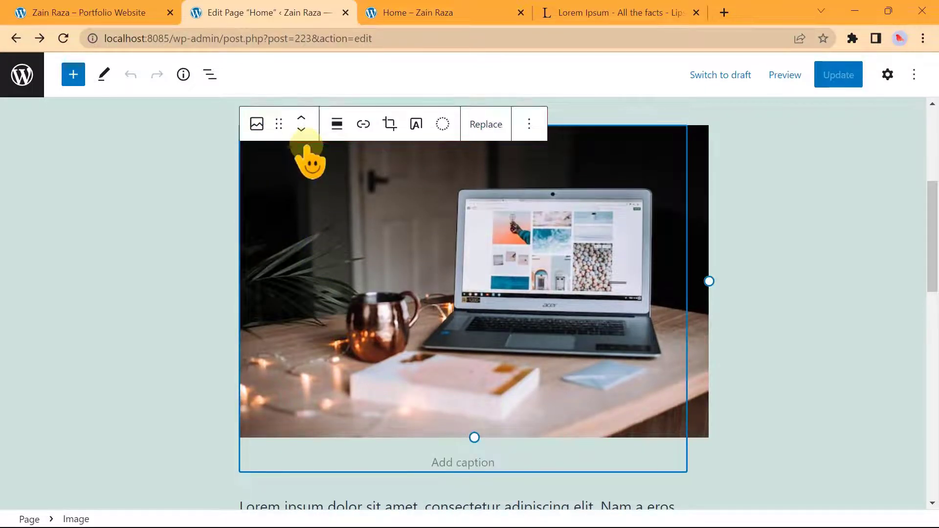
scroll(310, 161, down, 3)
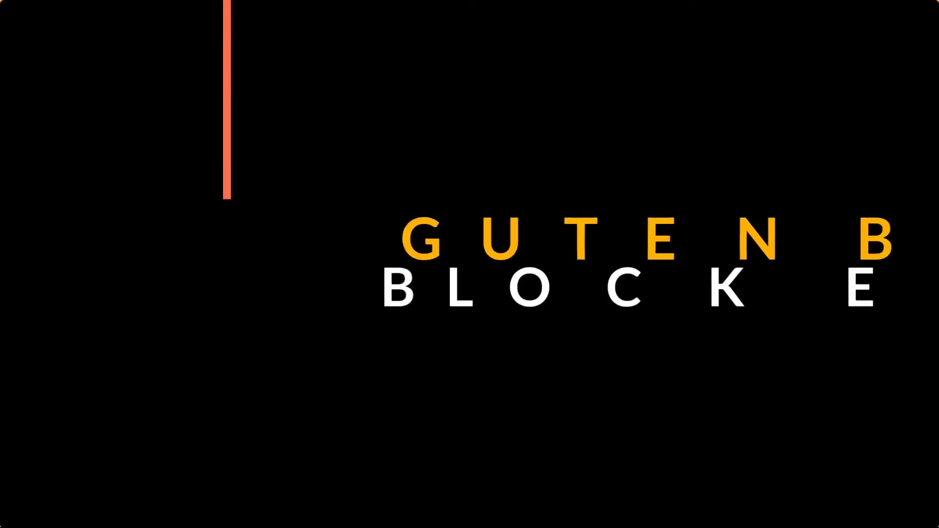